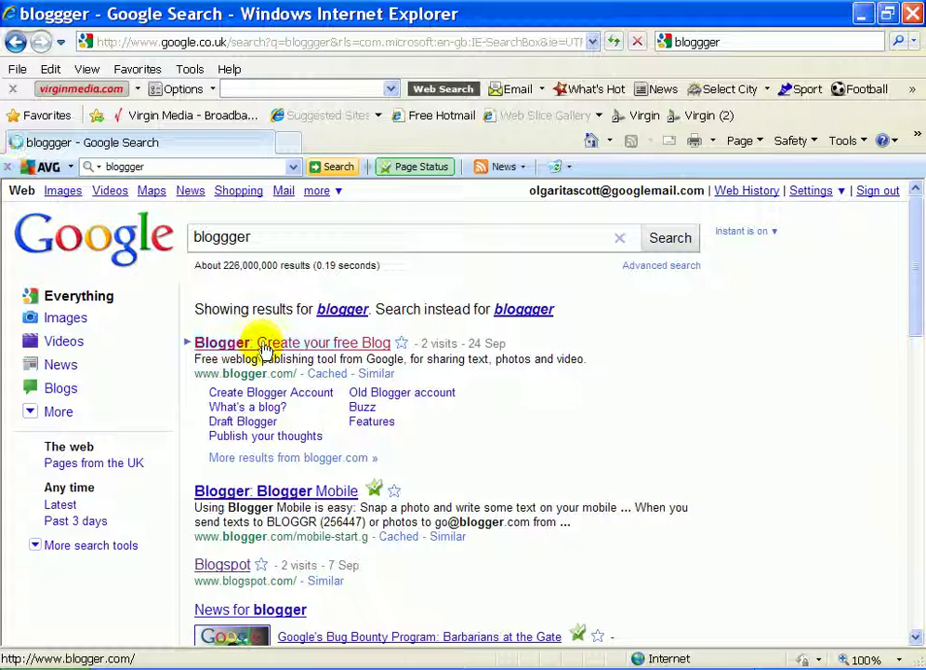
Open the 'Blogger: Create your free Blog' result from the bloggger search results.
{"action": "left_click", "coordinate": [262, 346]}
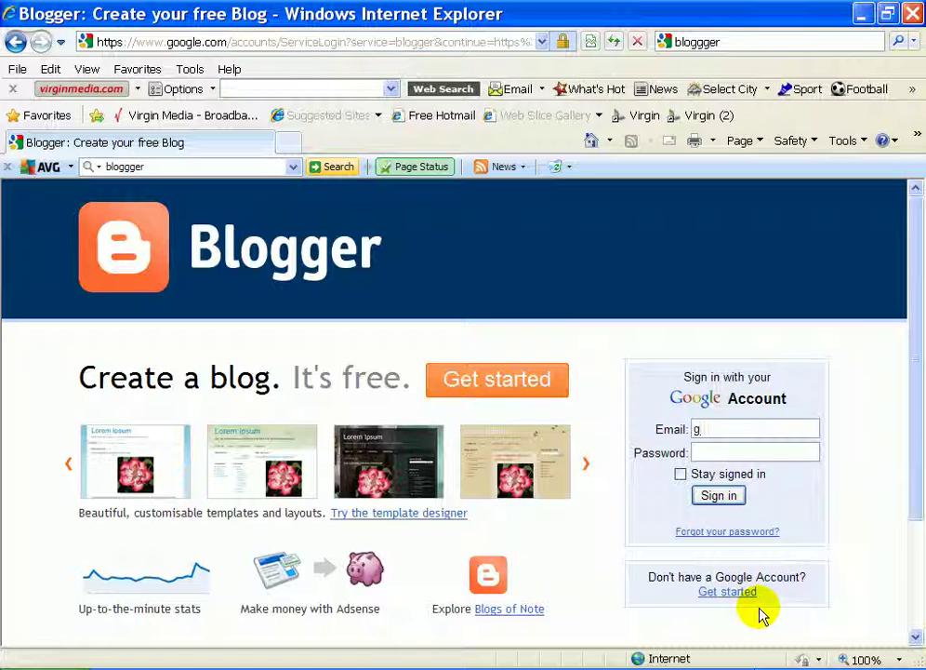
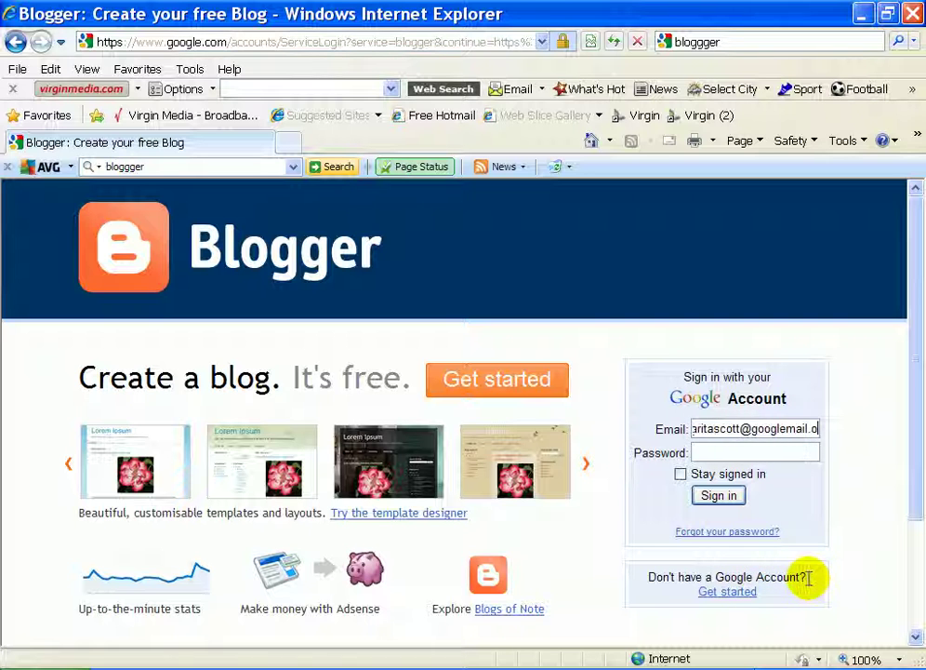
Sign in with the Google account's e-mail and password, keeping the account signed in.
{"action": "left_click", "coordinate": [703, 452]}
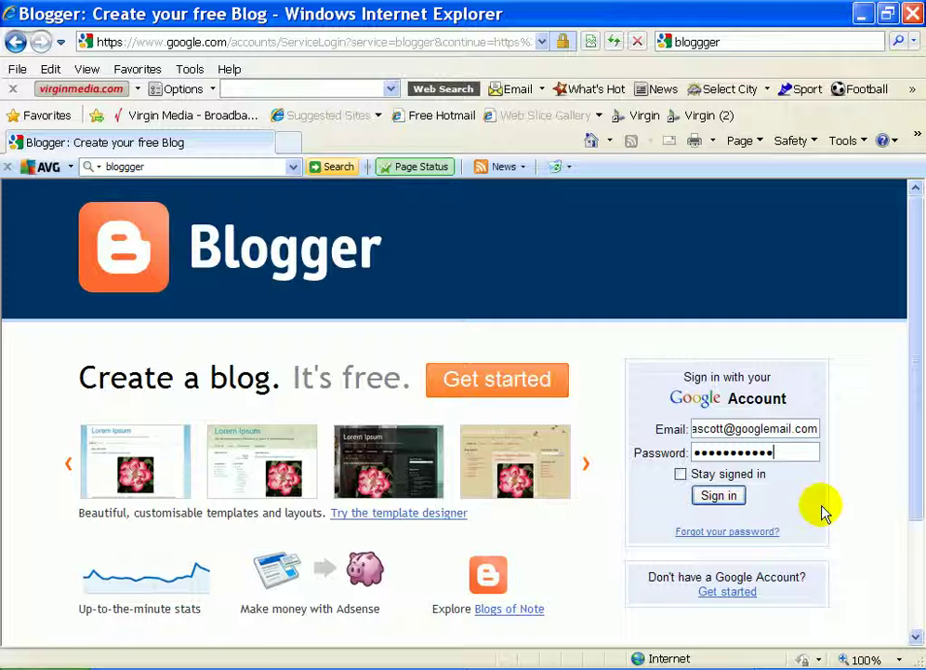
{"action": "left_click", "coordinate": [696, 476]}
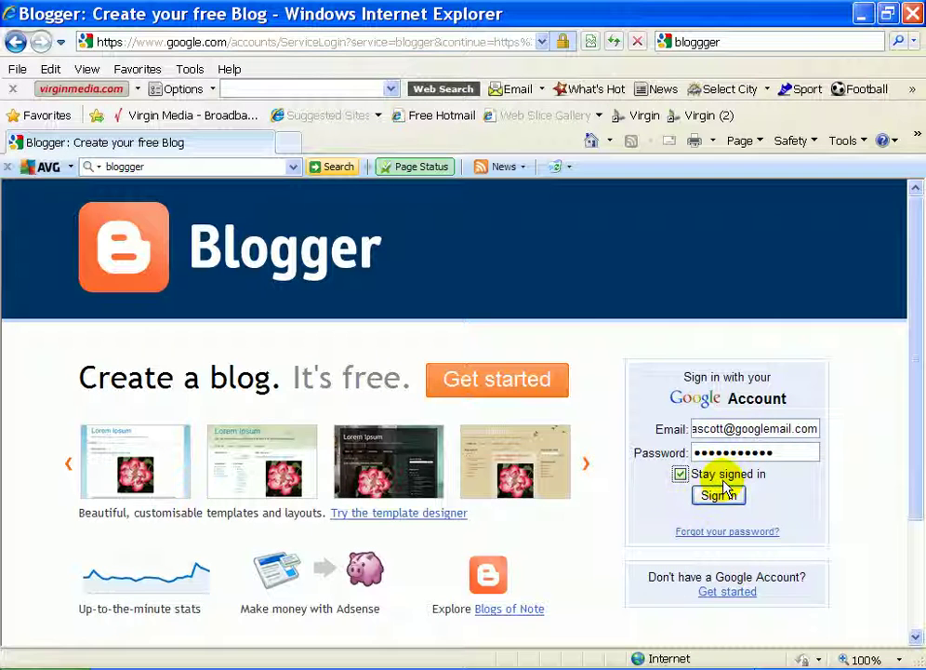
{"action": "left_click", "coordinate": [722, 493]}
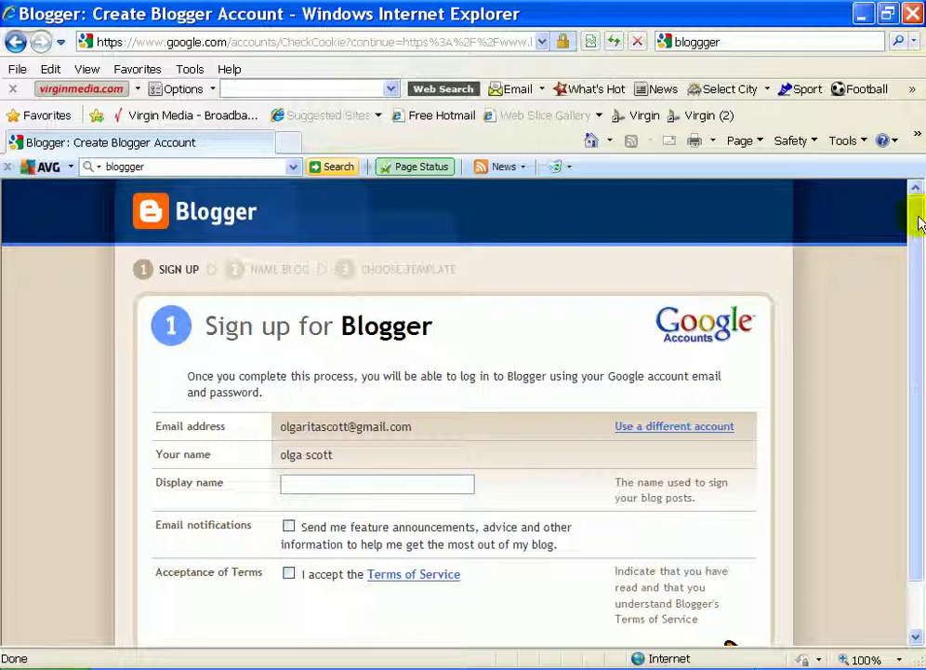
Enter 'team news' as the display name, accept the Terms of Service, and continue.
{"action": "left_click_drag", "start_coordinate": [919, 221], "coordinate": [918, 304]}
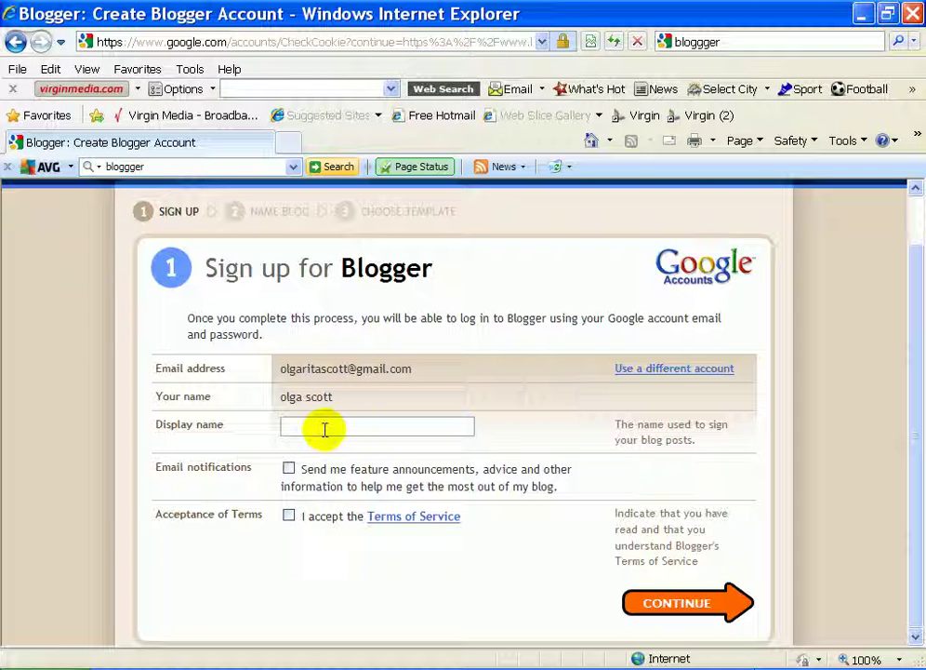
{"action": "left_click", "coordinate": [324, 429]}
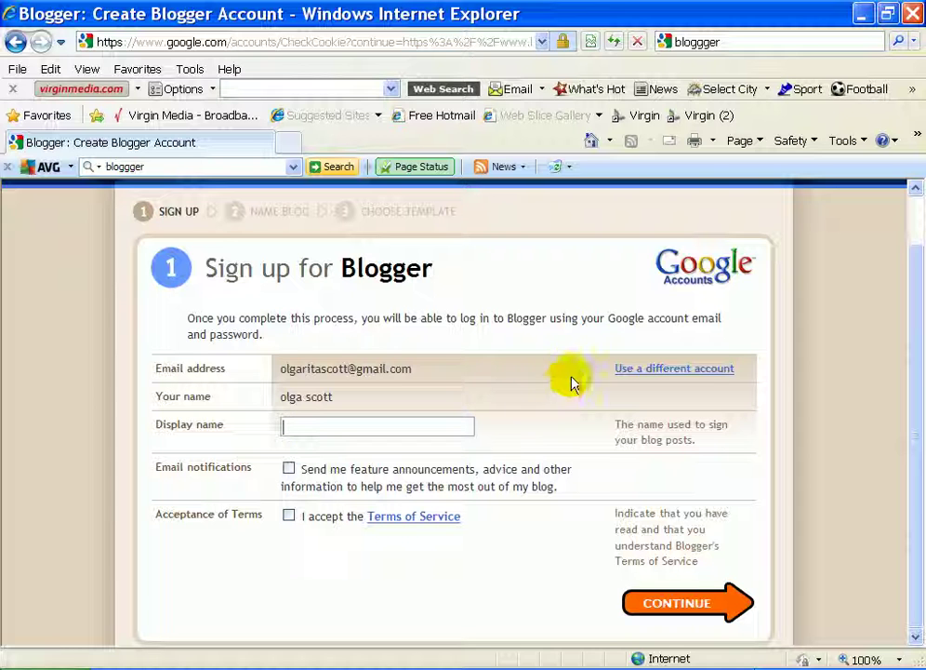
{"action": "type", "text": "team news"}
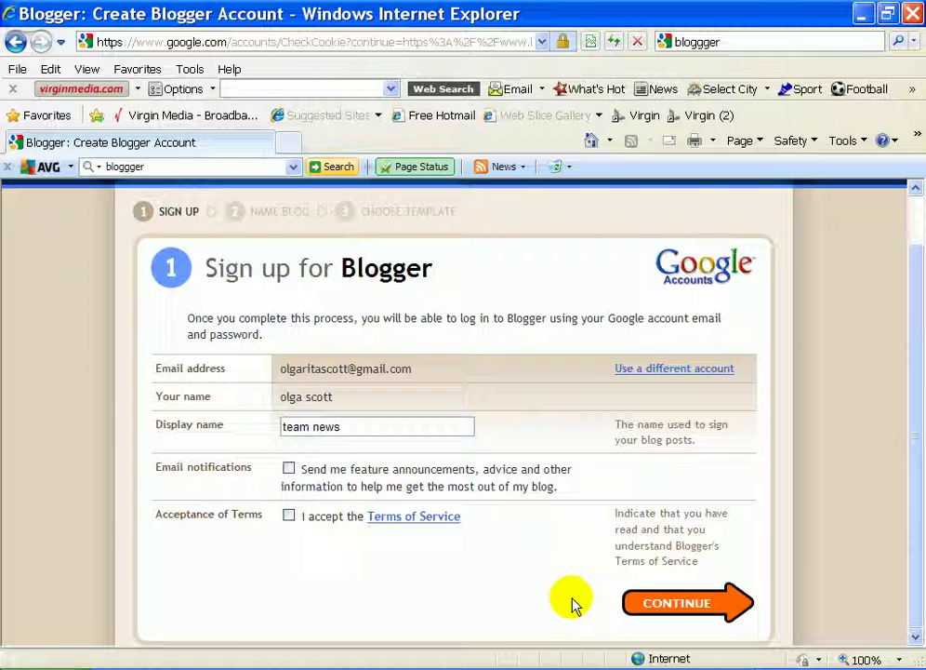
{"action": "left_click", "coordinate": [289, 515]}
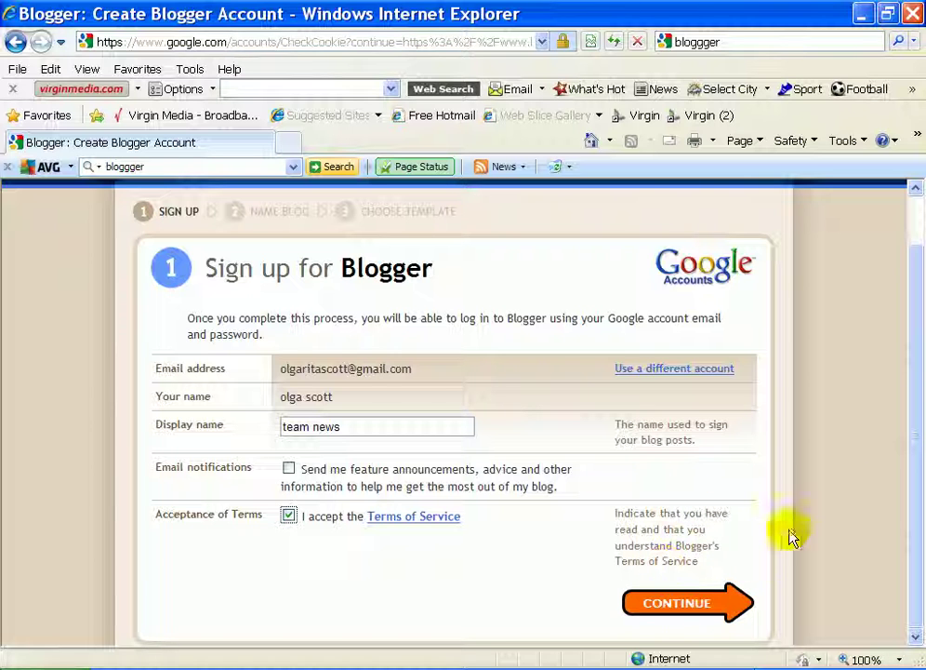
{"action": "left_click", "coordinate": [702, 604]}
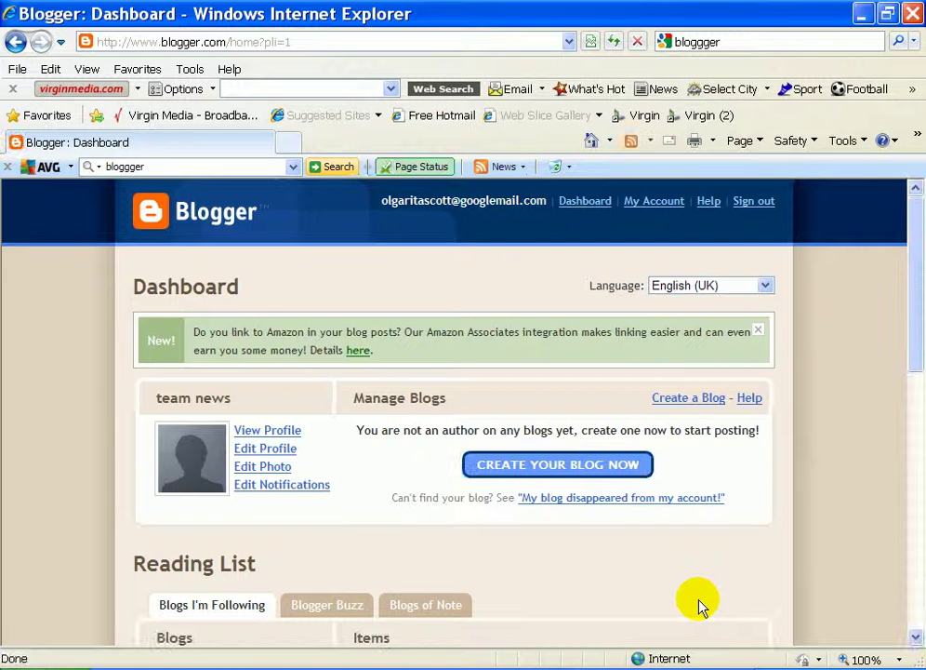
Start creating a new blog from the empty 'team news' dashboard.
{"action": "left_click_drag", "start_coordinate": [916, 197], "coordinate": [685, 242]}
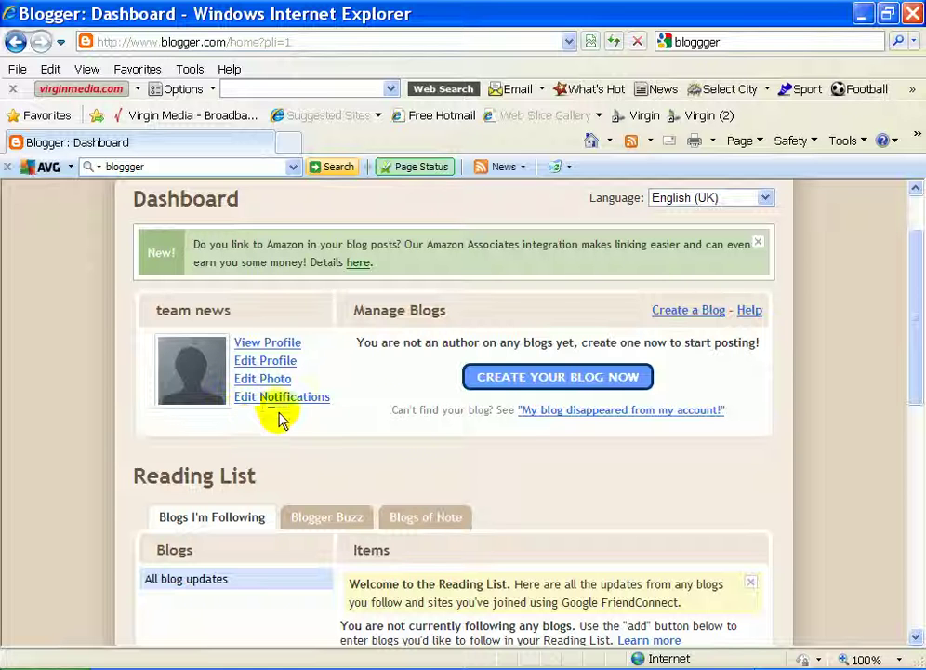
{"action": "left_click_drag", "start_coordinate": [916, 277], "coordinate": [916, 286]}
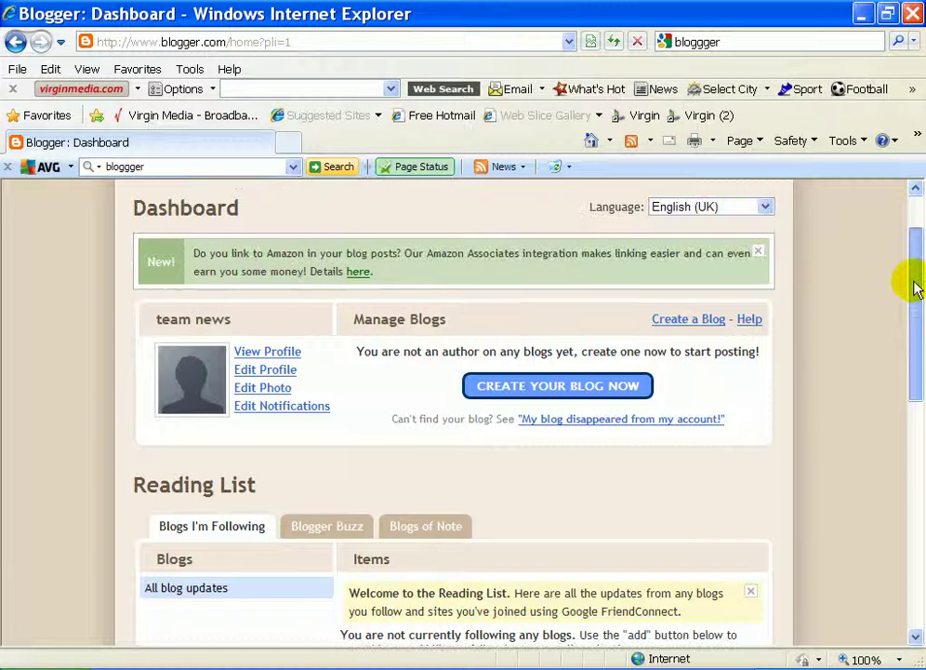
{"action": "left_click", "coordinate": [572, 396]}
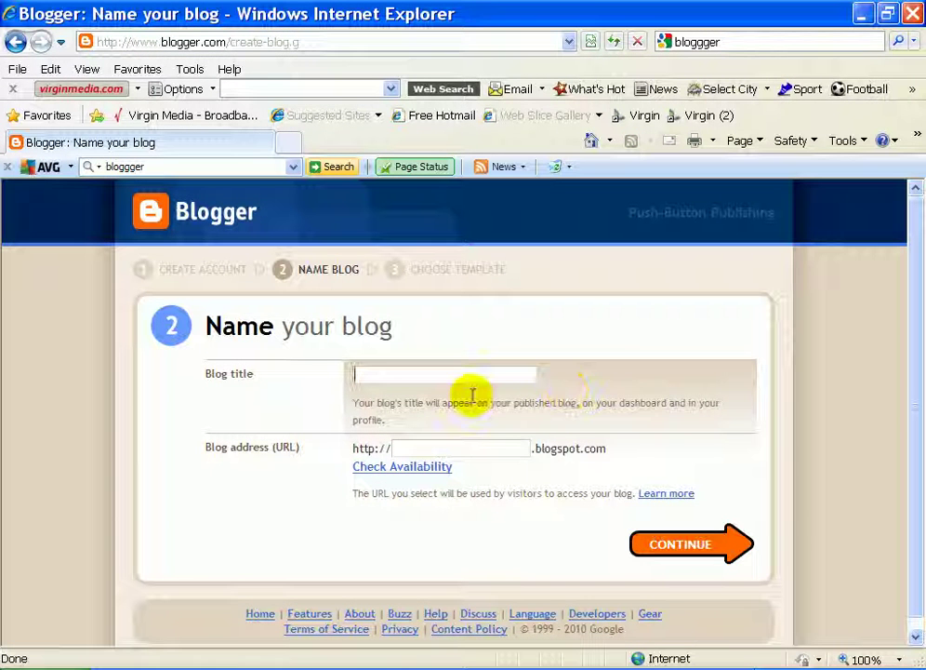
Secure the available address hotteamnews.blogspot.com instead of teamnews, and title the blog 'hot team news'.
{"action": "left_click", "coordinate": [455, 449]}
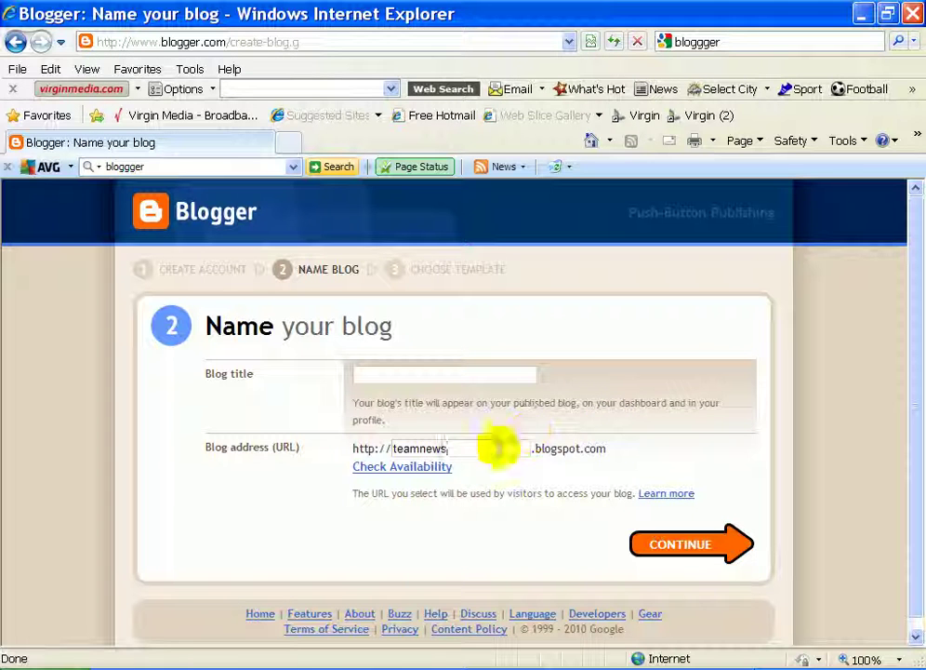
{"action": "left_click", "coordinate": [435, 468]}
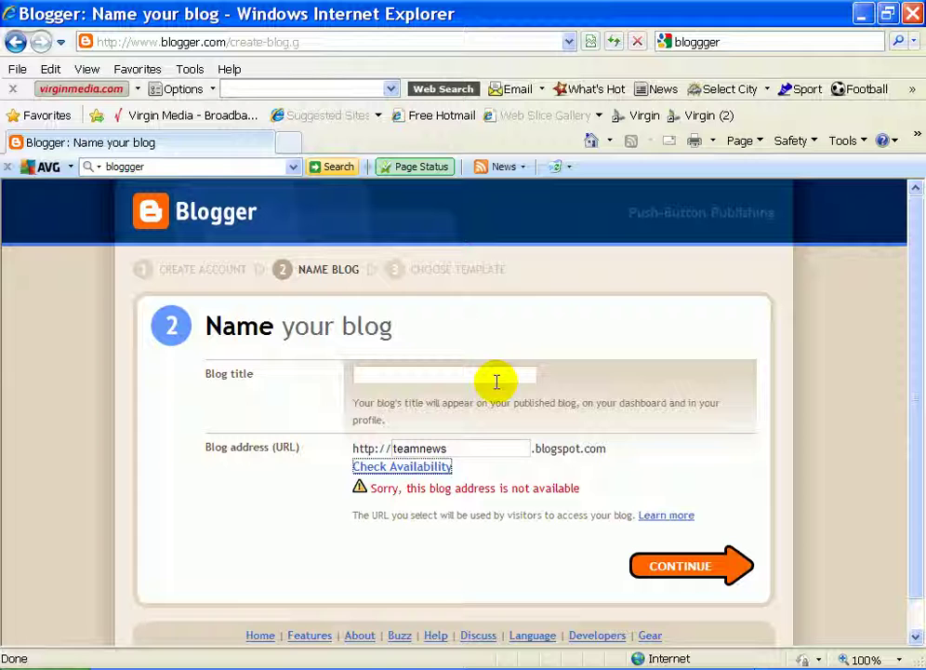
{"action": "left_click", "coordinate": [472, 447]}
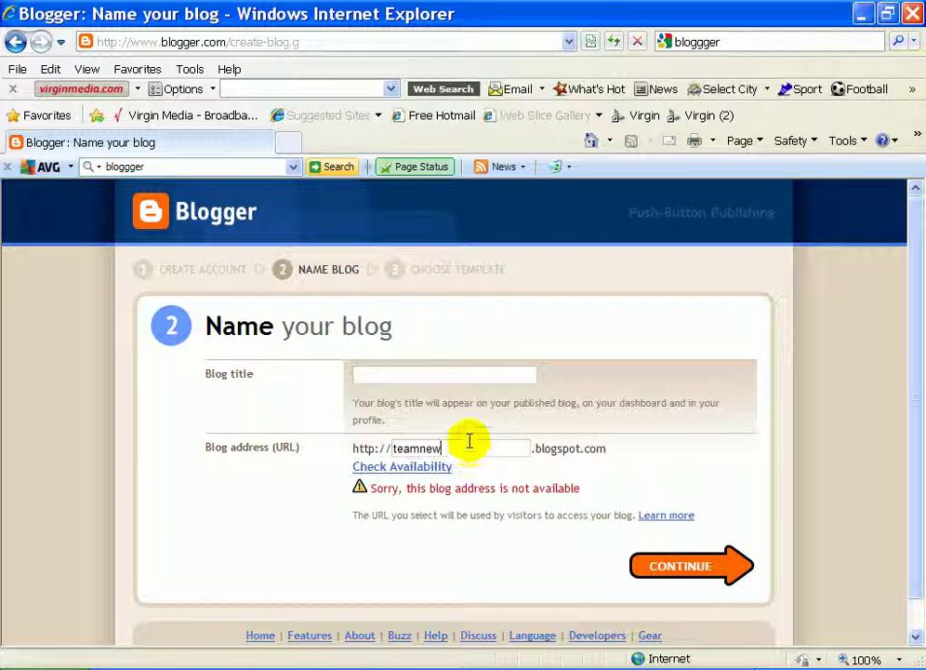
{"action": "key", "text": "BackSpace"}
{"action": "type", "text": "ho"}
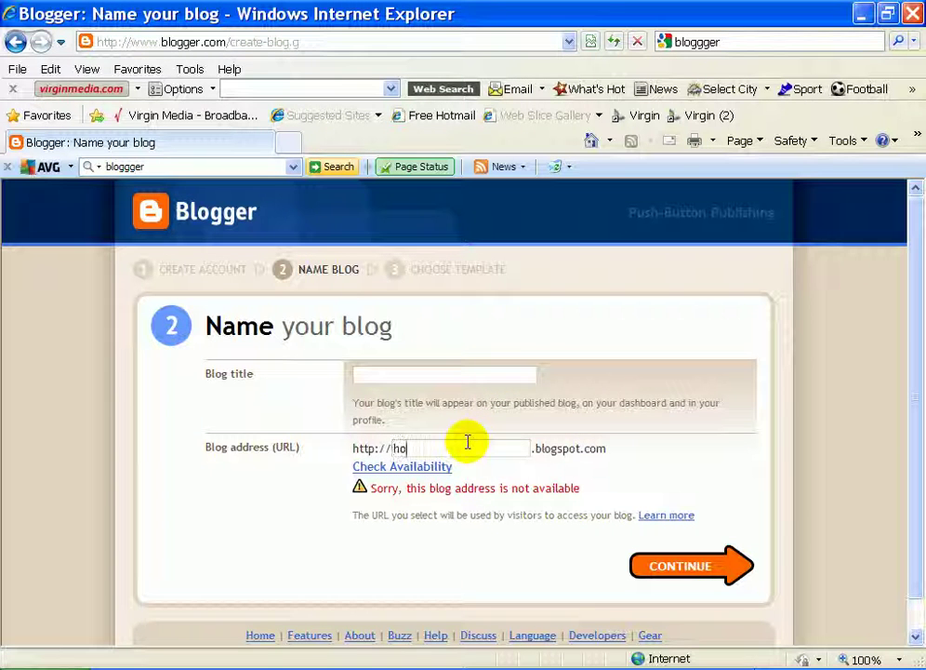
{"action": "type", "text": "tteam news"}
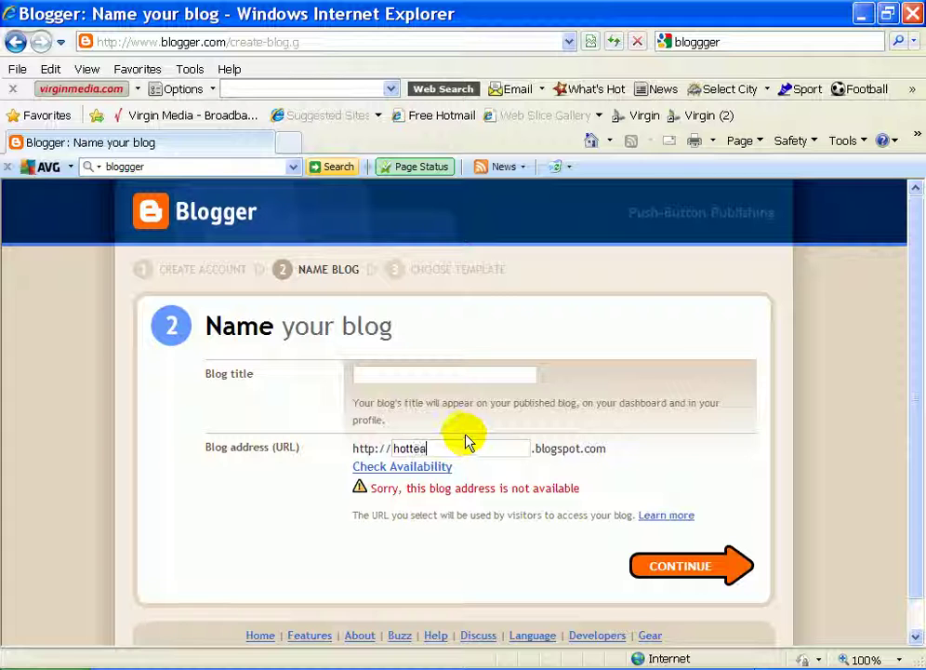
{"action": "left_click", "coordinate": [420, 468]}
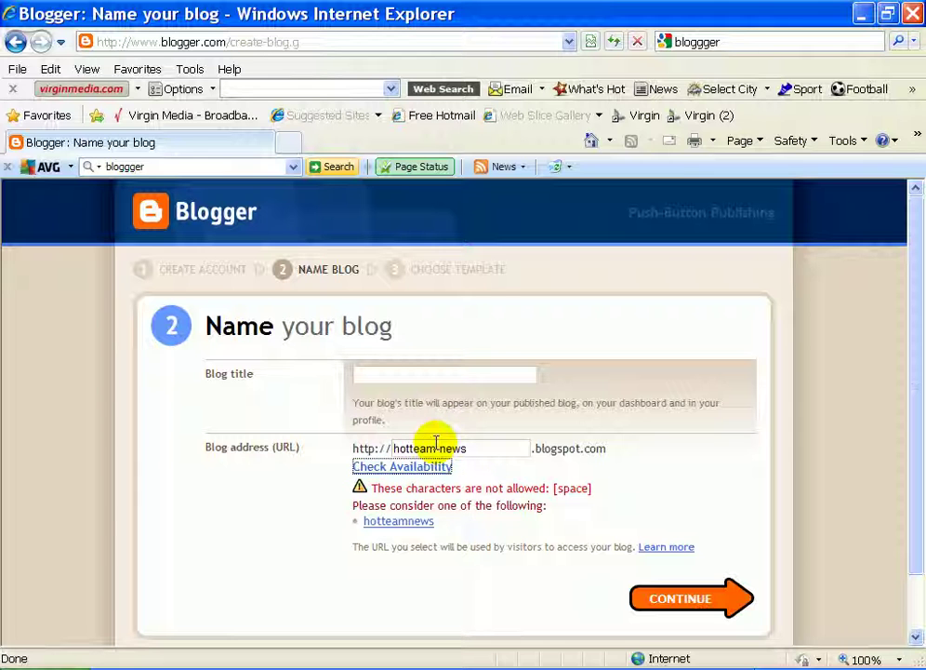
{"action": "left_click", "coordinate": [440, 448]}
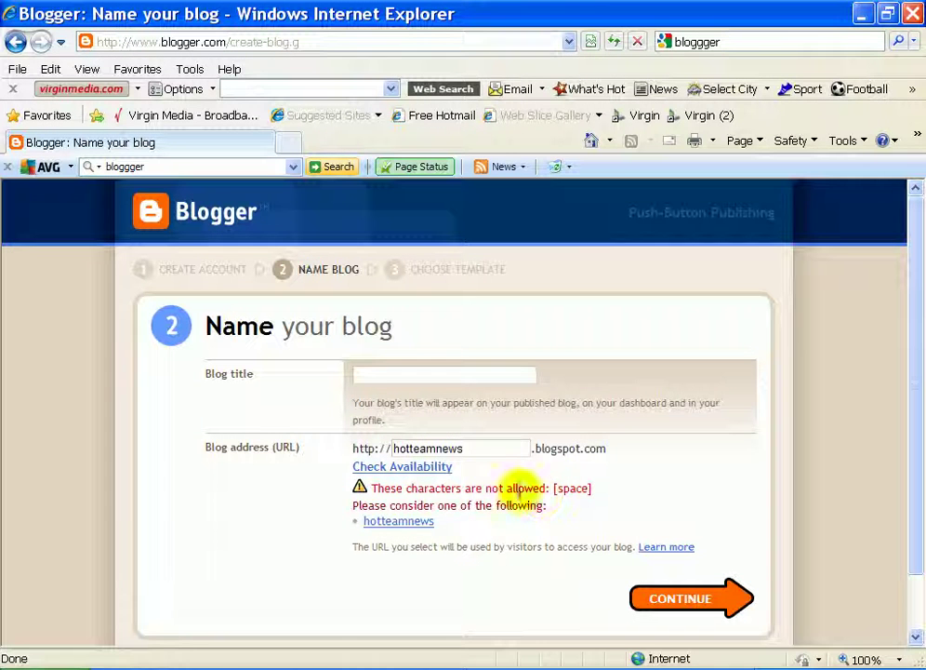
{"action": "left_click", "coordinate": [406, 469]}
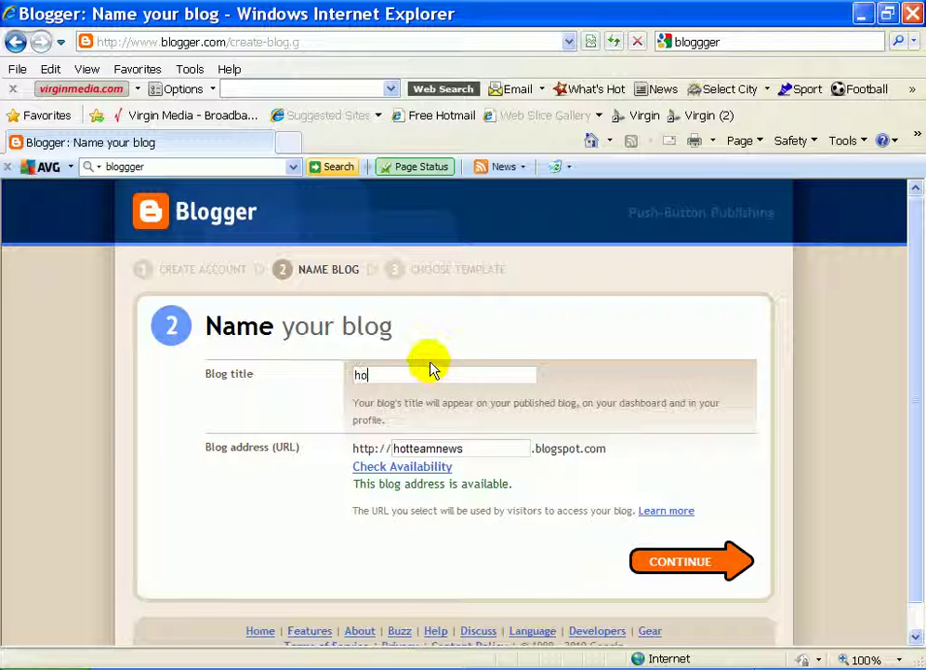
{"action": "type", "text": "t team news"}
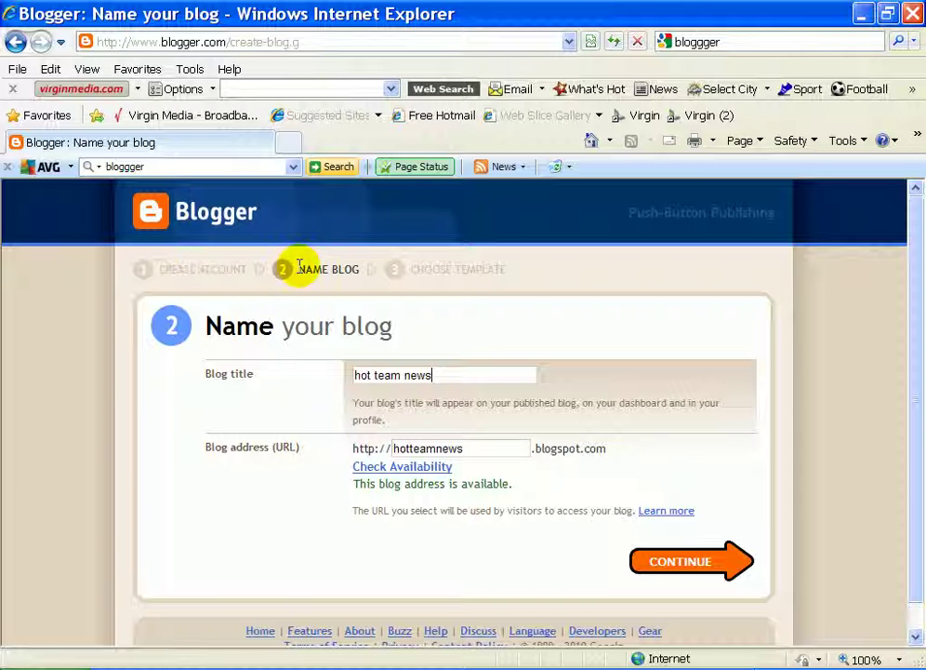
{"action": "left_click", "coordinate": [665, 564]}
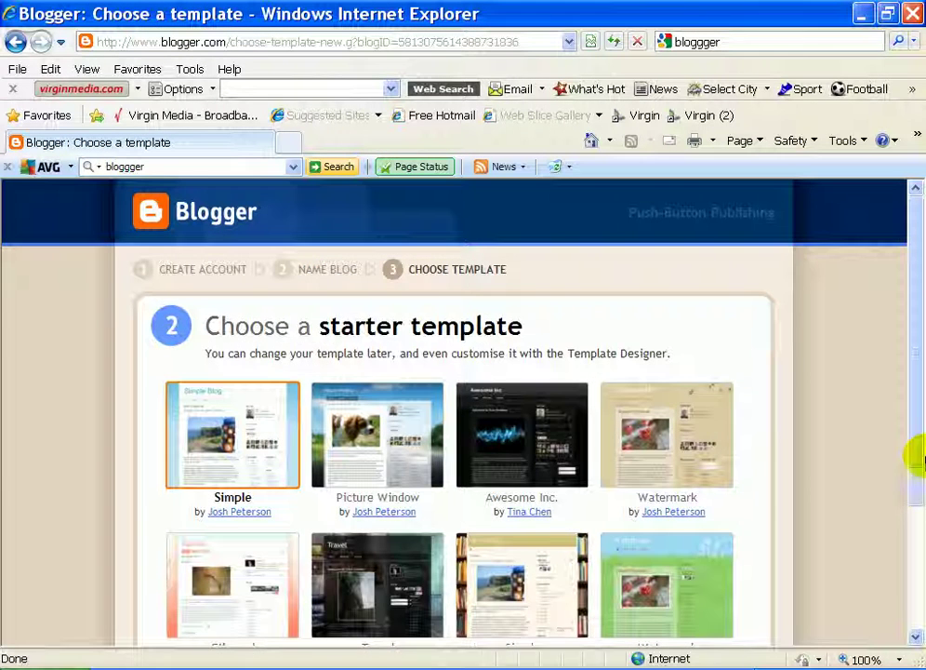
Pick the second Simple starter template after trying others, and create the blog.
{"action": "left_click_drag", "start_coordinate": [916, 310], "coordinate": [916, 379]}
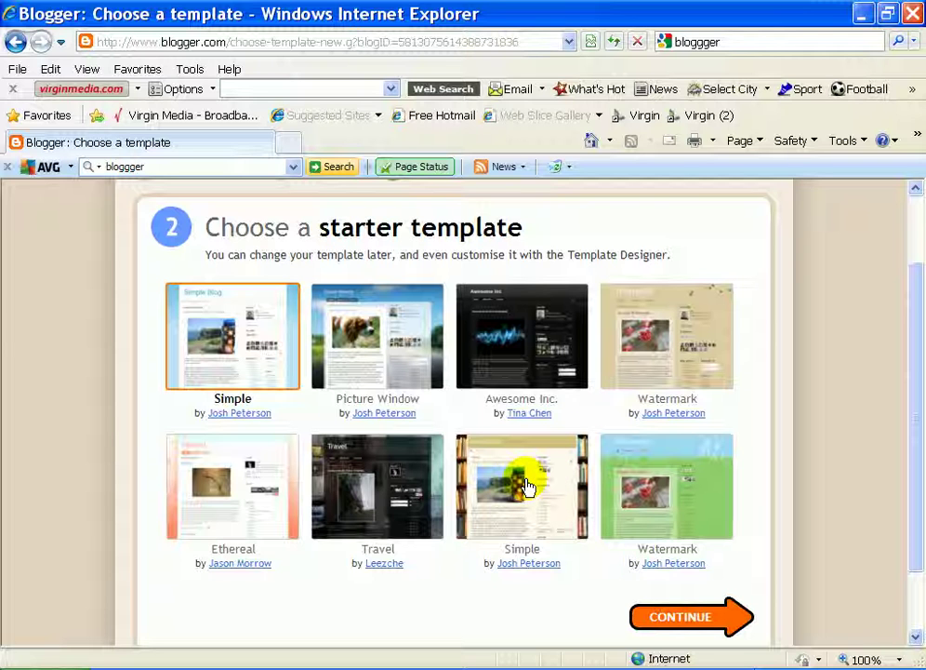
{"action": "left_click", "coordinate": [321, 351]}
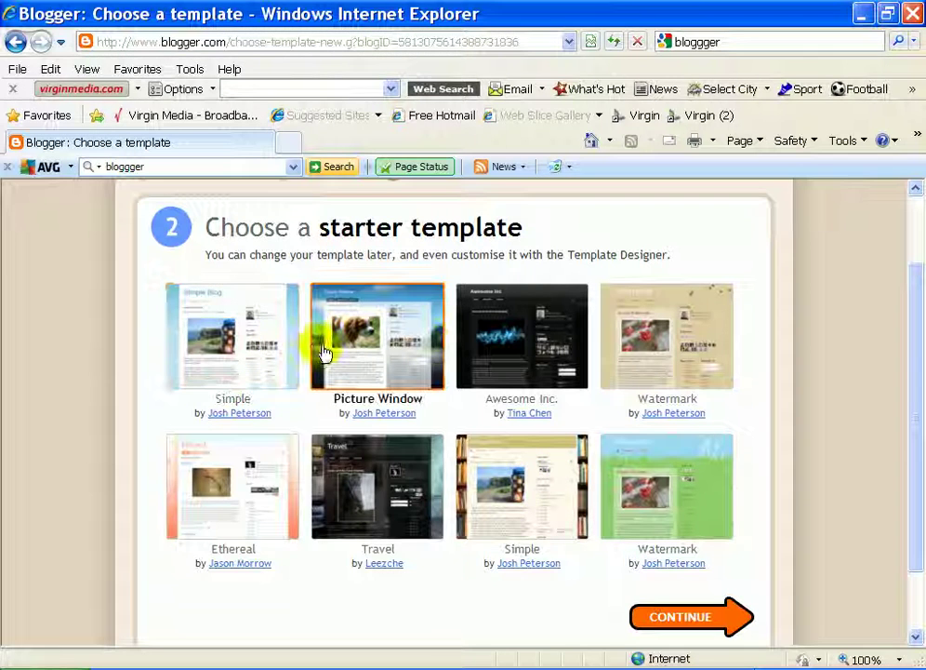
{"action": "left_click", "coordinate": [504, 351]}
{"action": "left_click", "coordinate": [614, 364]}
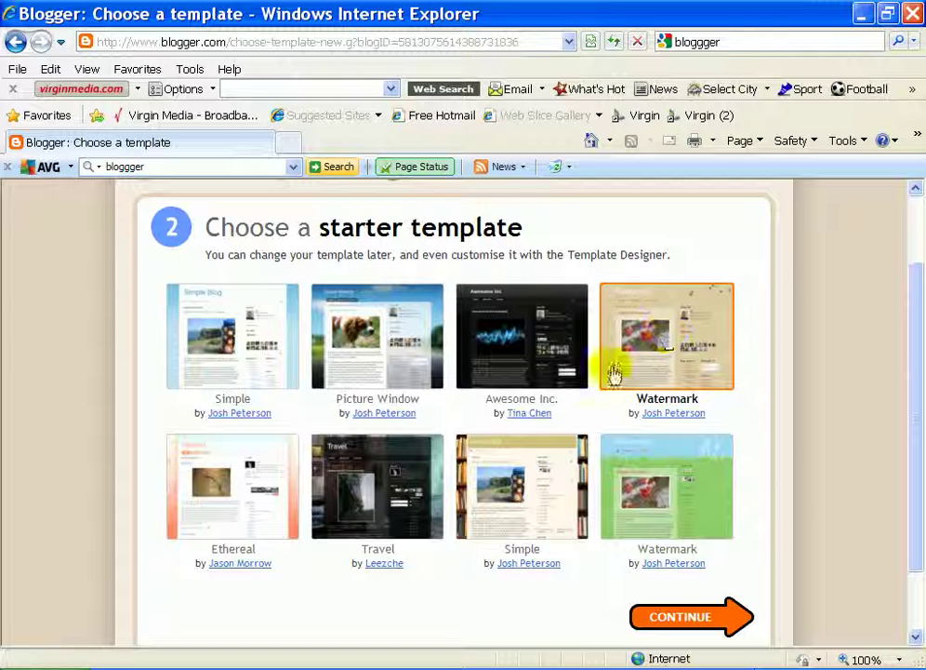
{"action": "left_click", "coordinate": [538, 489]}
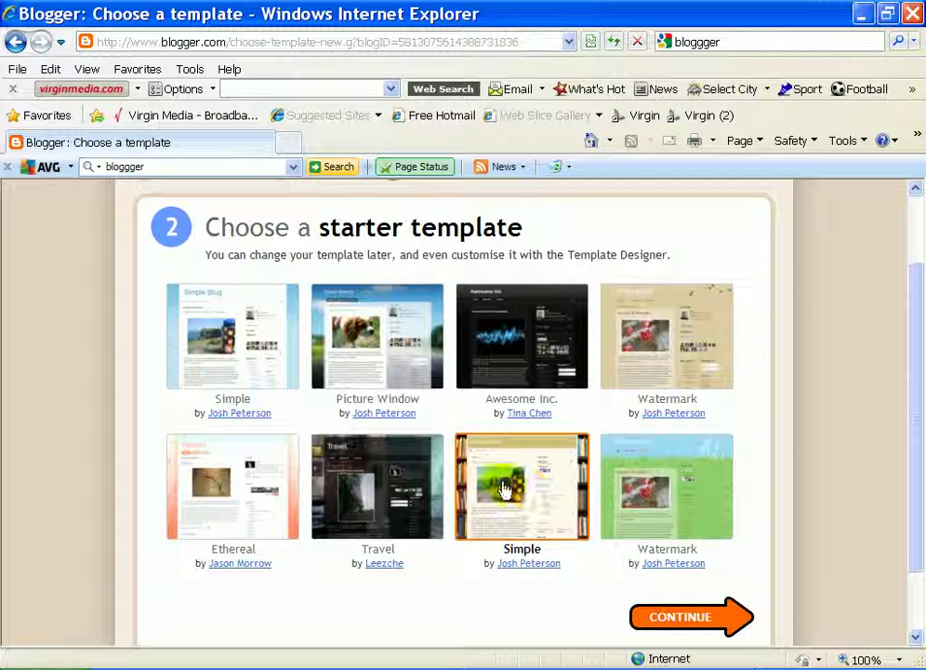
{"action": "left_click", "coordinate": [726, 619]}
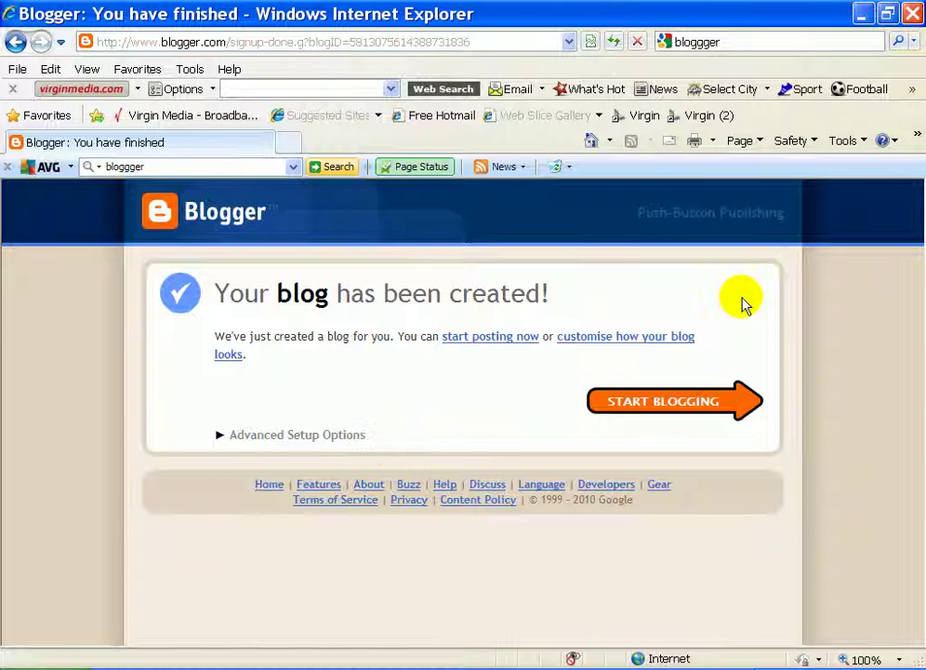
Open an empty Create Post editor for 'hot team news', then switch to the Outlook Express inbox.
{"action": "left_click", "coordinate": [680, 410]}
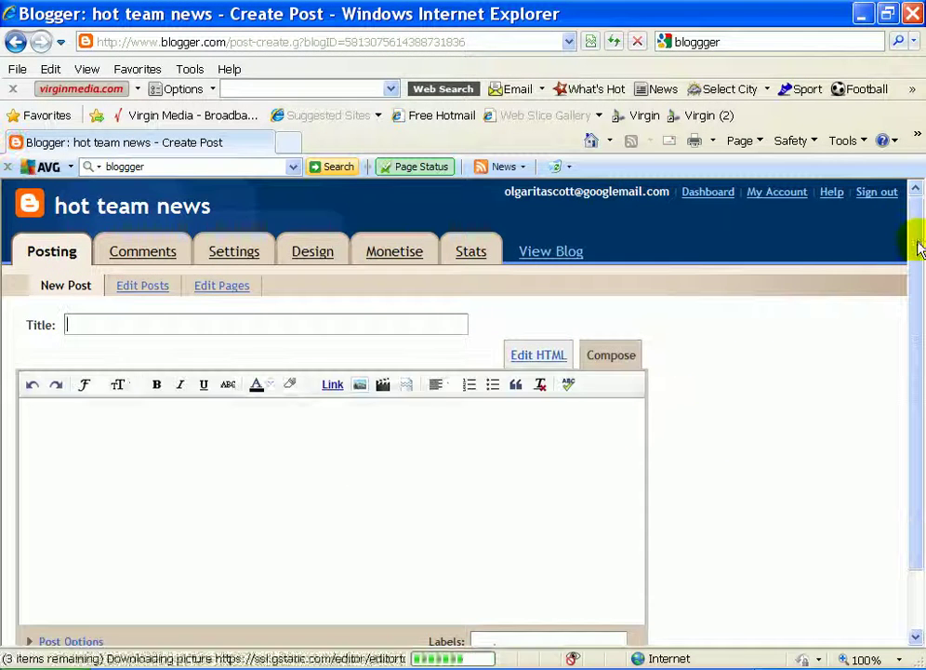
{"action": "left_click_drag", "start_coordinate": [919, 246], "coordinate": [911, 300]}
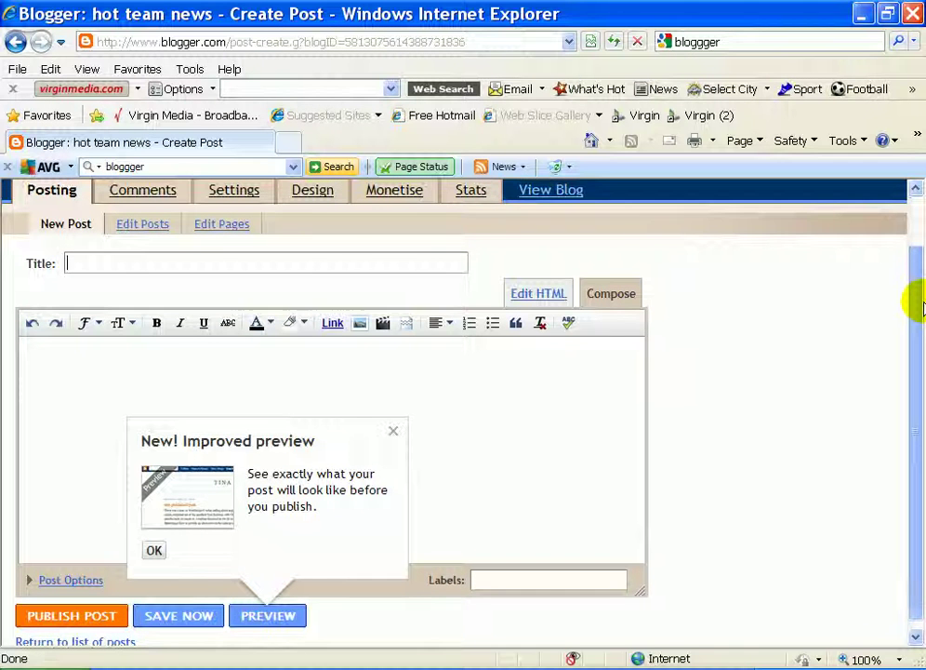
{"action": "left_click", "coordinate": [83, 265]}
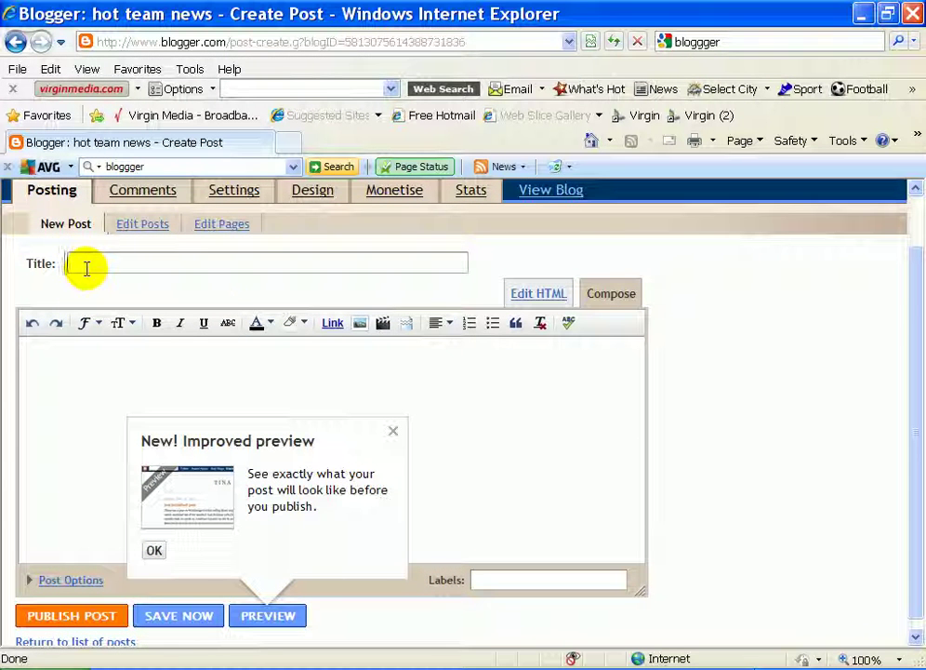
{"action": "left_click_drag", "start_coordinate": [911, 379], "coordinate": [916, 396]}
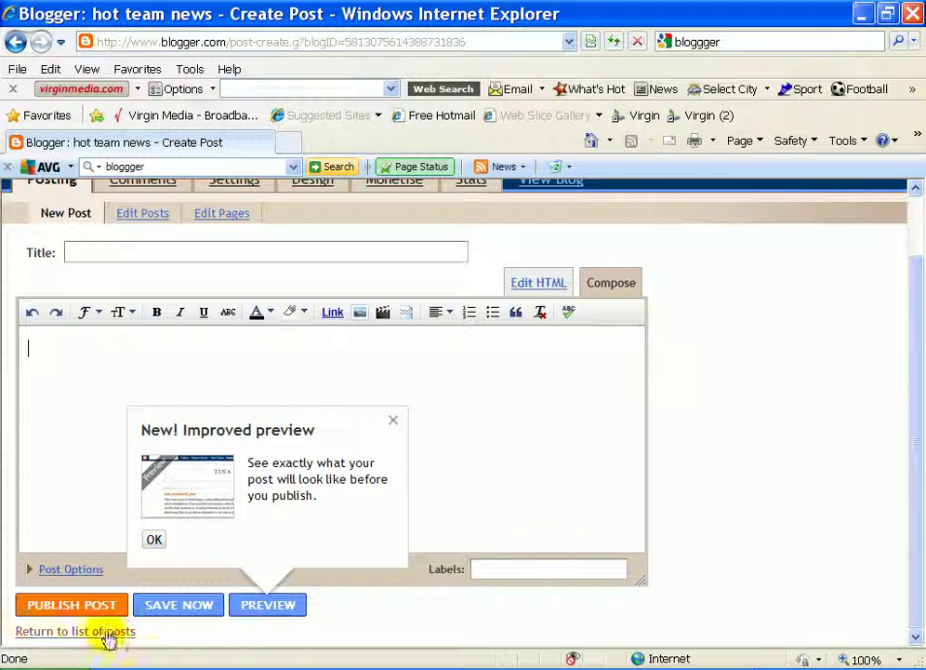
{"action": "left_click", "coordinate": [152, 659]}
Copy the kleeneze03 blog post address from the received reply and return to Internet Explorer.
{"action": "left_click", "coordinate": [177, 656]}
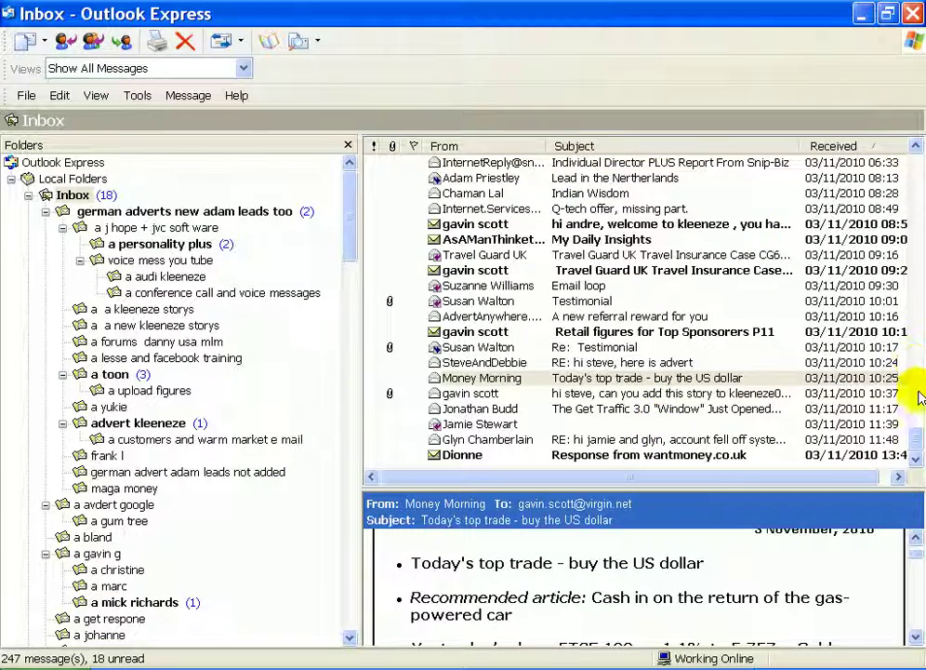
{"action": "left_click_drag", "start_coordinate": [918, 444], "coordinate": [917, 416]}
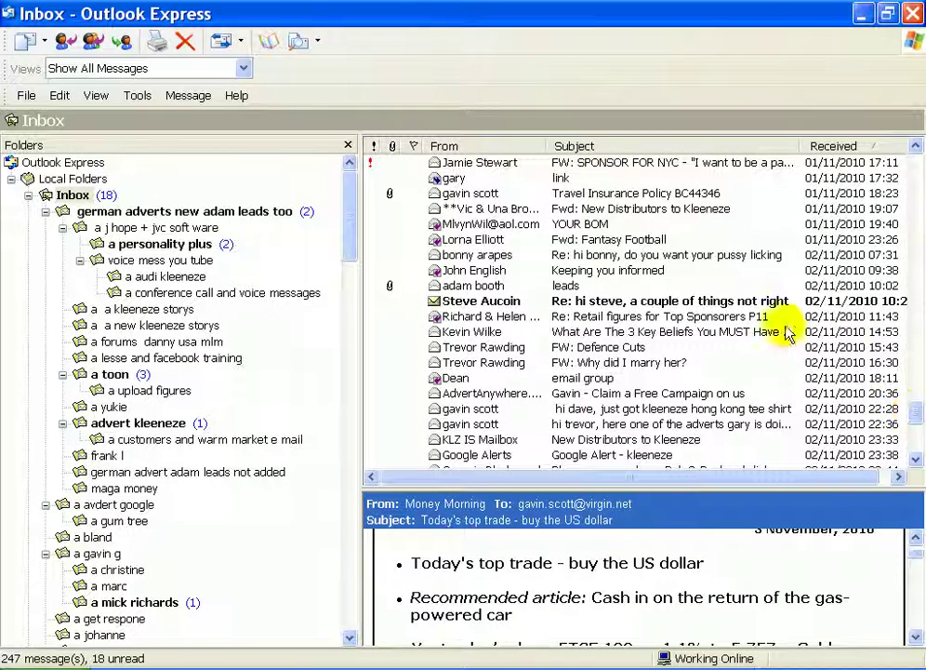
{"action": "left_click", "coordinate": [726, 301]}
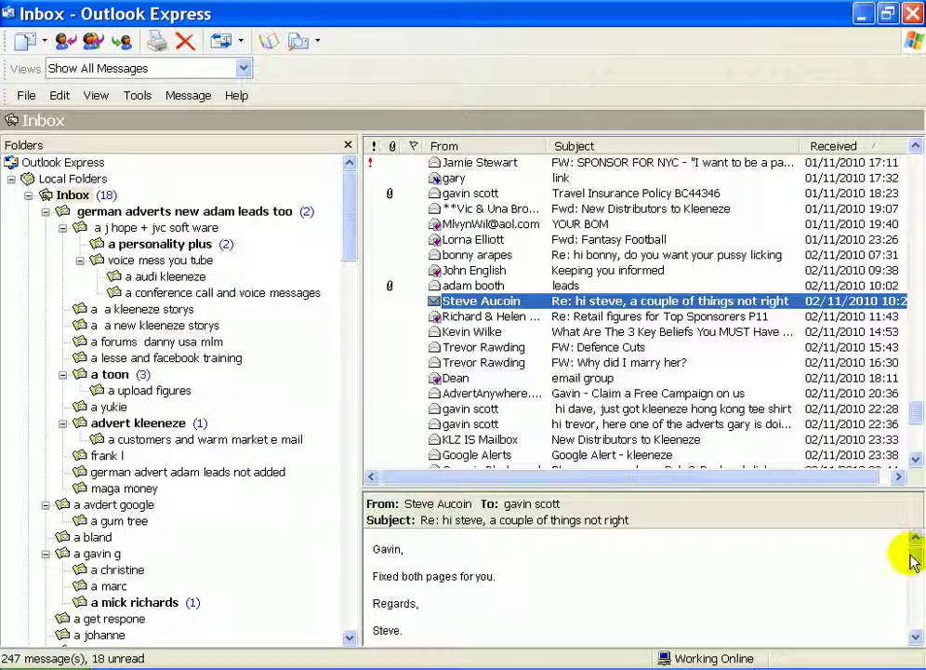
{"action": "left_click_drag", "start_coordinate": [916, 556], "coordinate": [913, 597]}
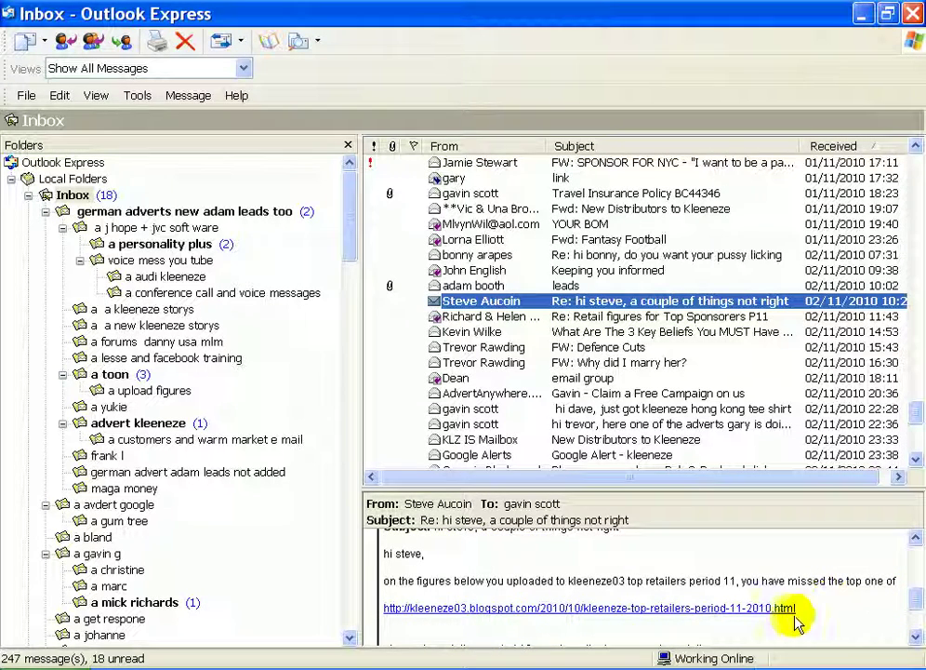
{"action": "left_click_drag", "start_coordinate": [806, 609], "coordinate": [393, 606]}
{"action": "key", "text": "ctrl+c"}
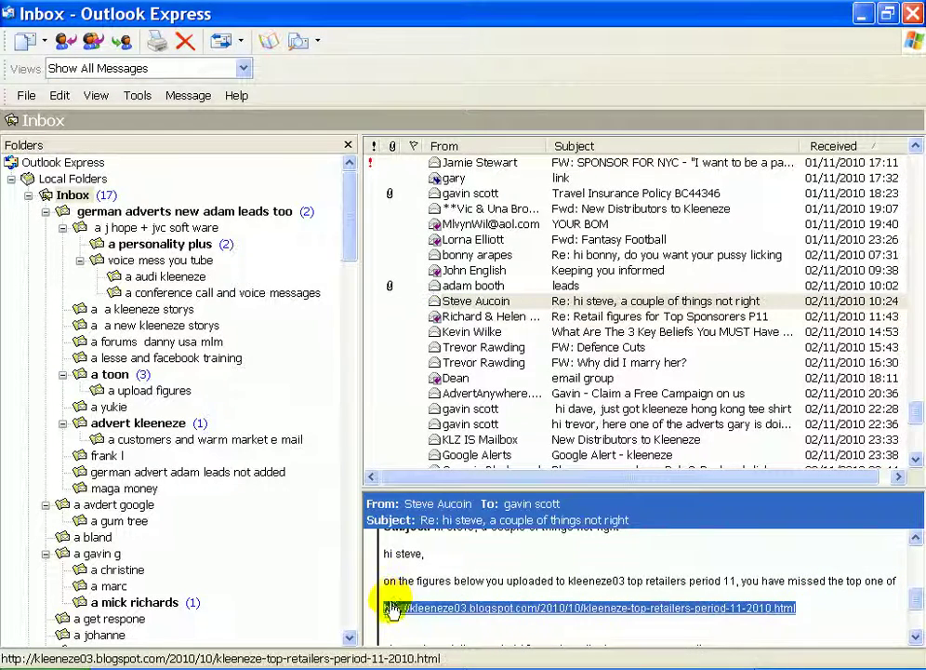
{"action": "right_click", "coordinate": [394, 607]}
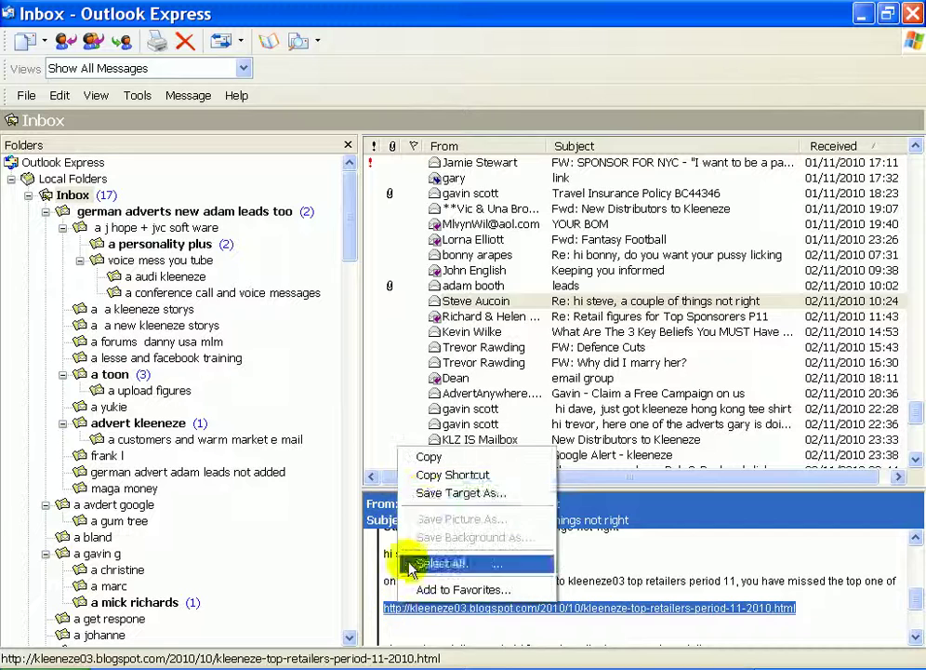
{"action": "left_click", "coordinate": [429, 457]}
{"action": "key", "text": "alt+Tab"}
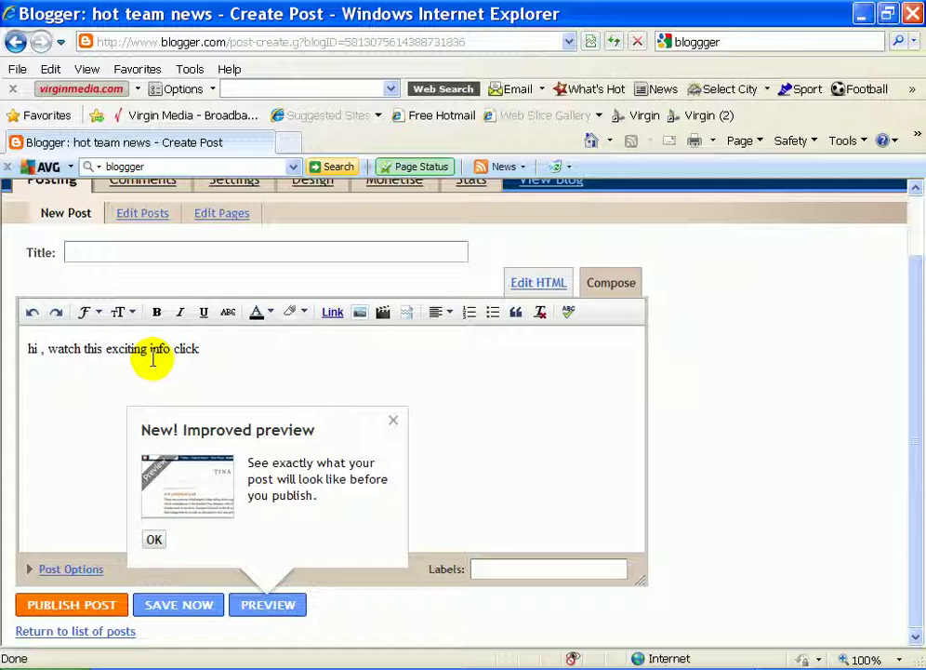
Insert a link displaying 'here' that points to the pasted kleeneze03 blog post address.
{"action": "left_click", "coordinate": [335, 316]}
{"action": "right_click", "coordinate": [437, 419]}
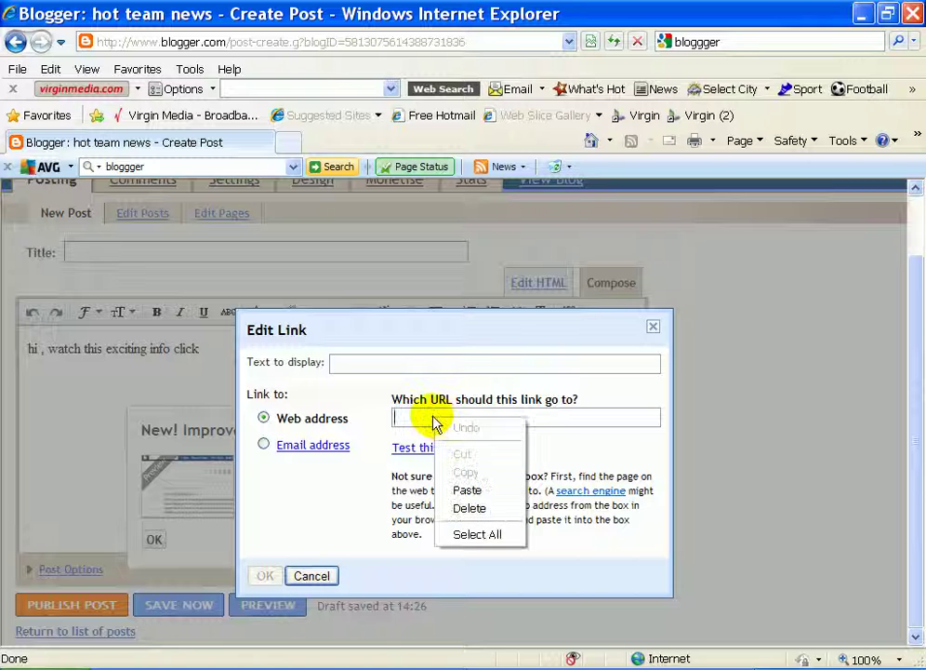
{"action": "left_click", "coordinate": [469, 490]}
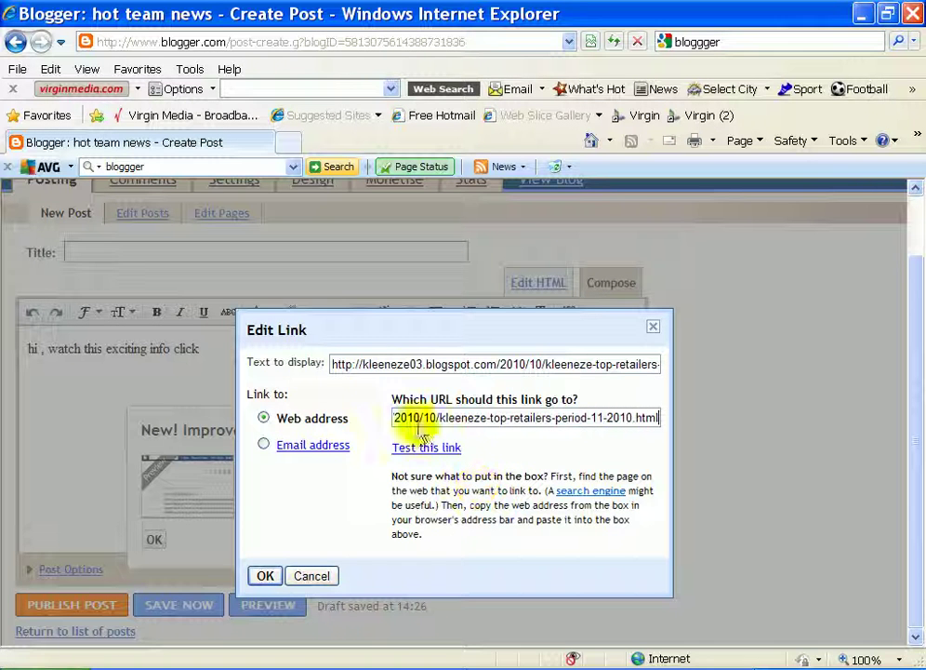
{"action": "left_click_drag", "start_coordinate": [332, 364], "coordinate": [677, 380]}
{"action": "right_click", "coordinate": [659, 364]}
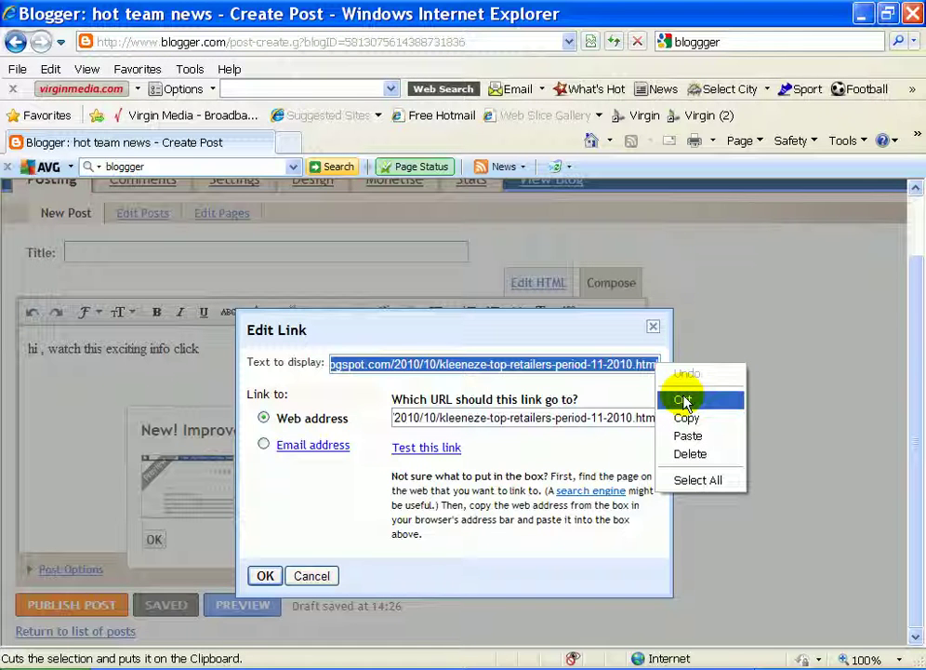
{"action": "left_click", "coordinate": [684, 400]}
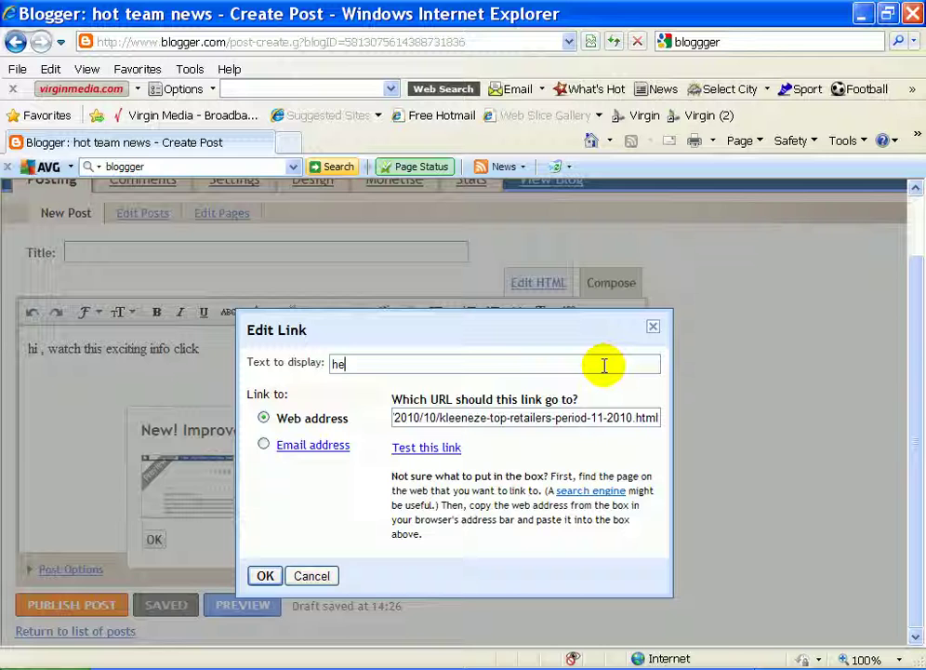
{"action": "left_click", "coordinate": [265, 577]}
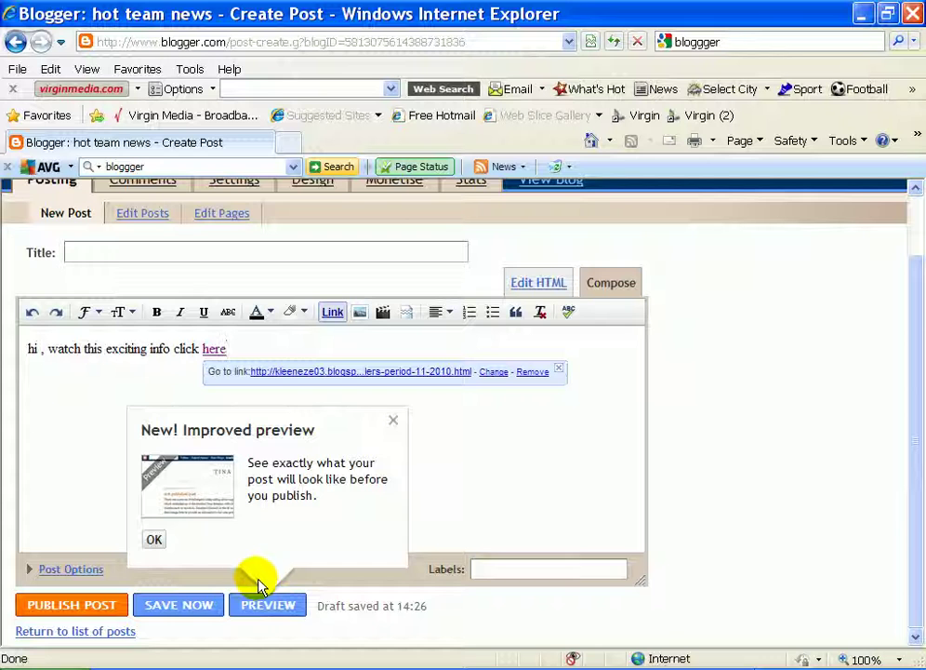
Title the post 'gggggggggg'.
{"action": "left_click", "coordinate": [93, 418]}
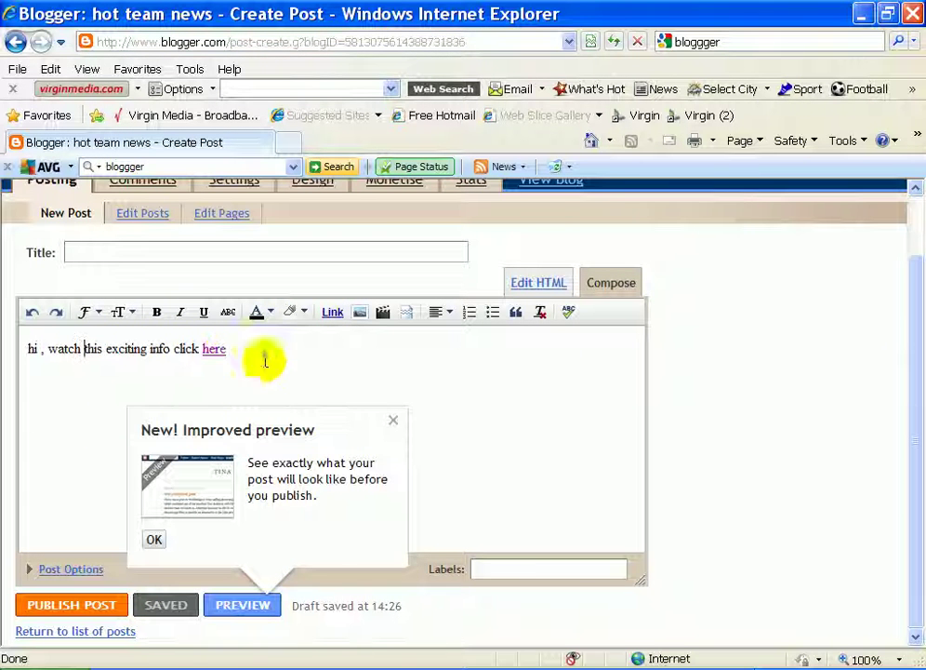
{"action": "left_click", "coordinate": [139, 245]}
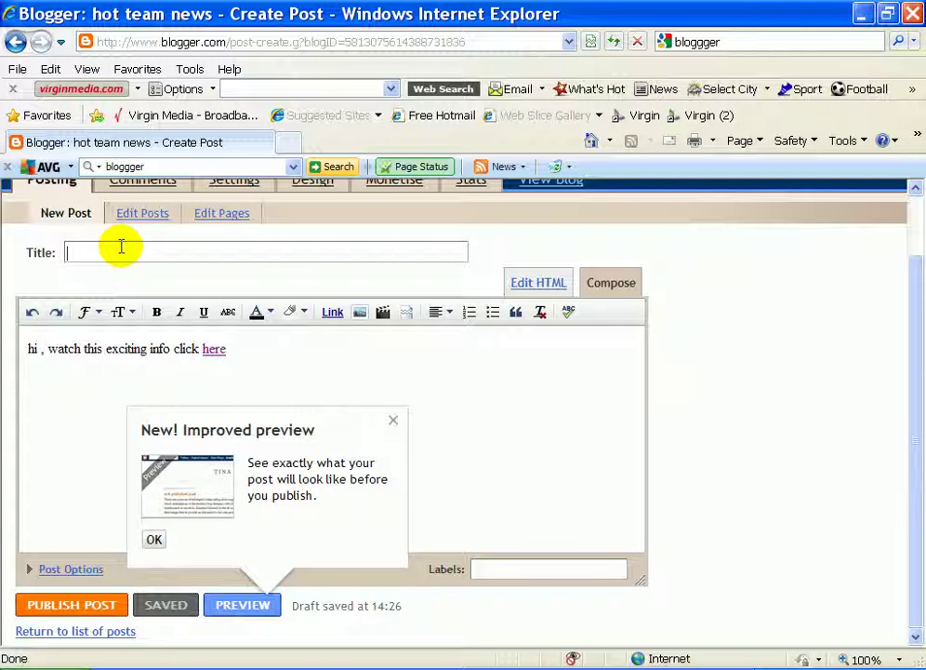
{"action": "type", "text": "gggggggggg"}
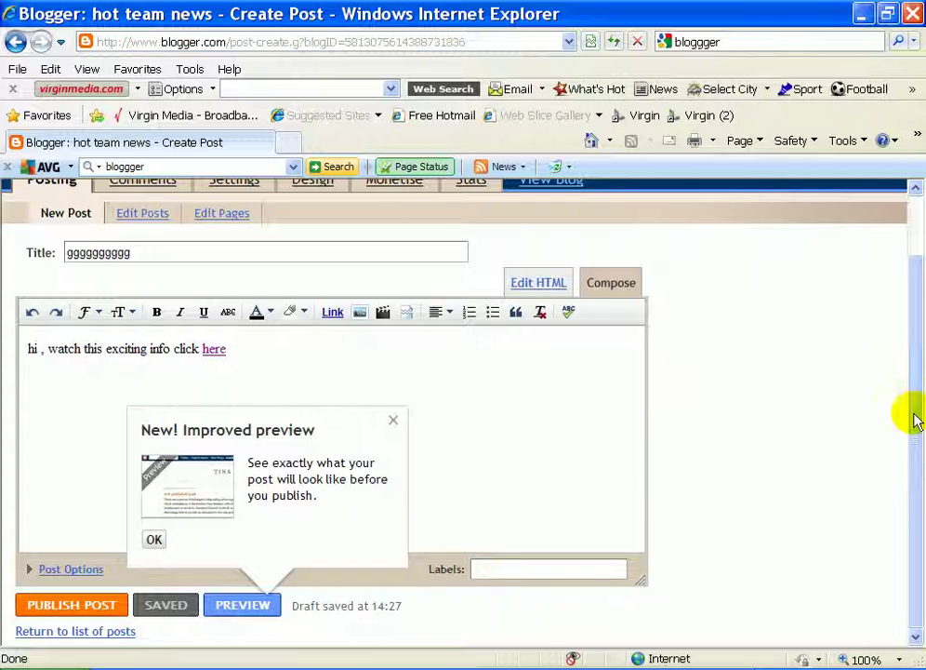
Add the label 'earn money,' and publish the post.
{"action": "left_click", "coordinate": [490, 569]}
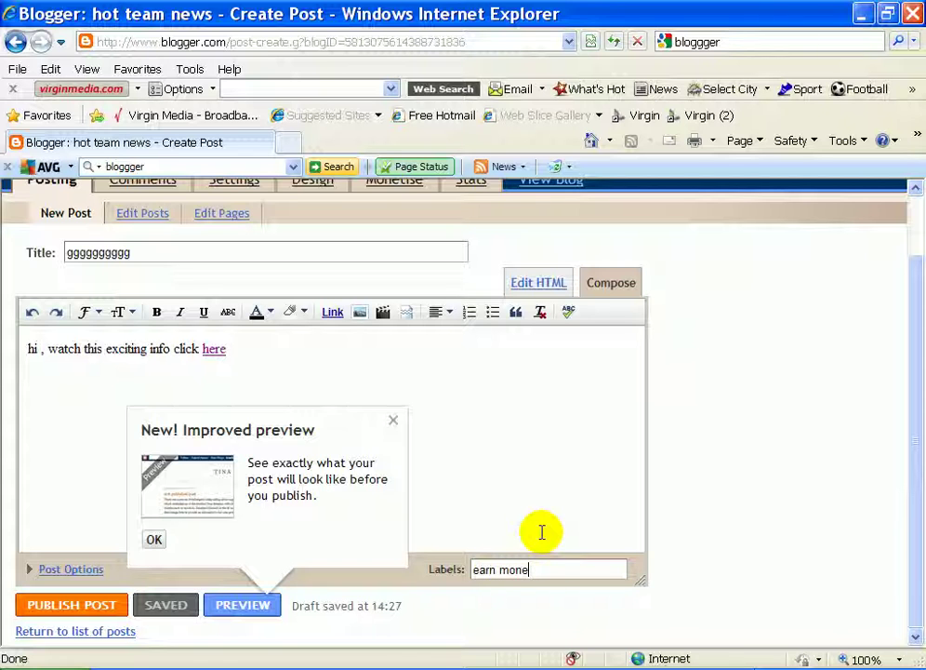
{"action": "type", "text": "earn money,"}
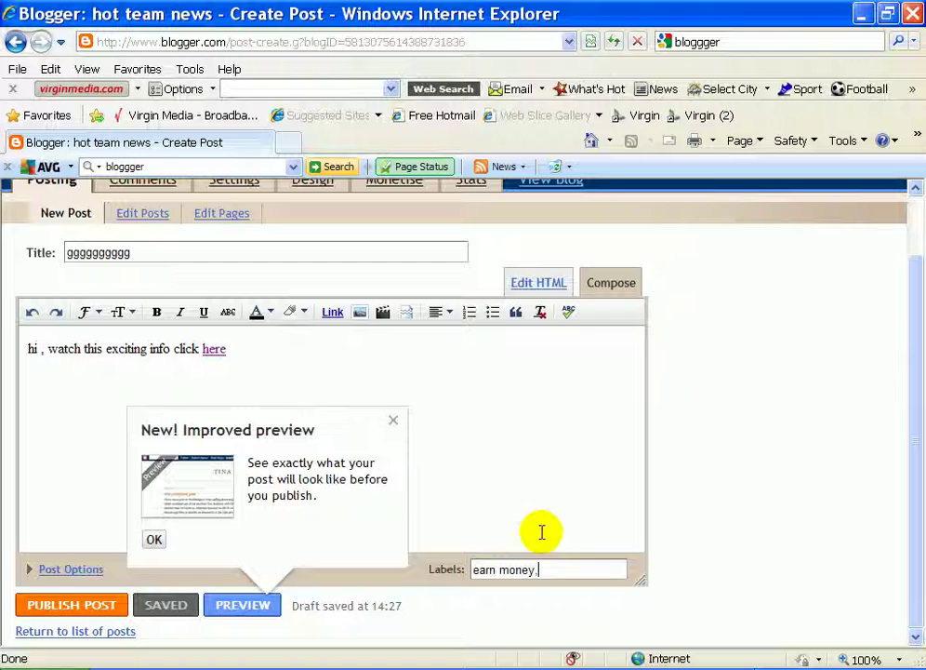
{"action": "left_click", "coordinate": [77, 611]}
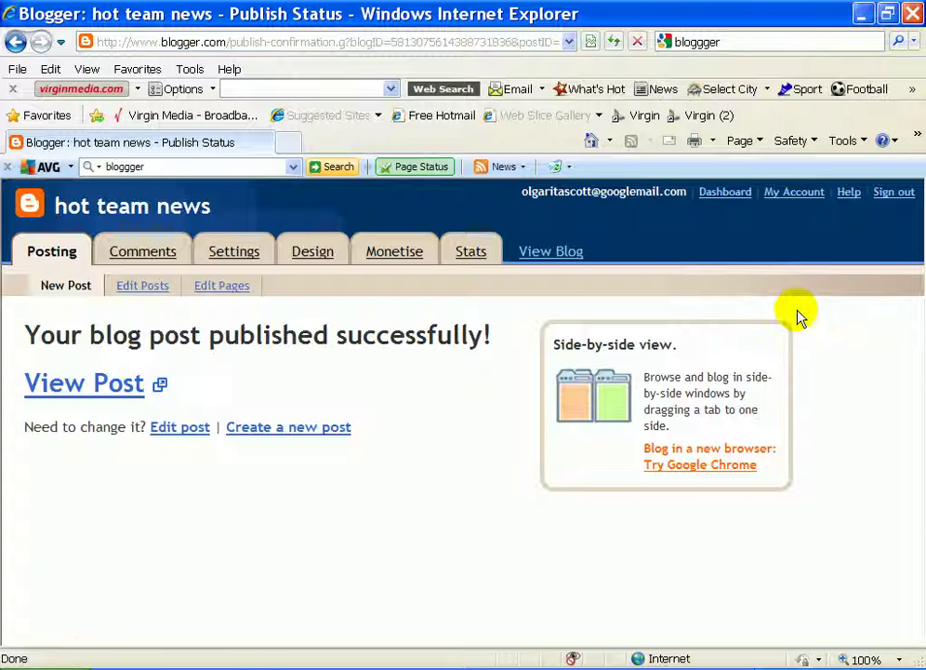
View the live post 'gggggggggg' and check its 'here' link and 'earn money' label.
{"action": "left_click", "coordinate": [88, 391]}
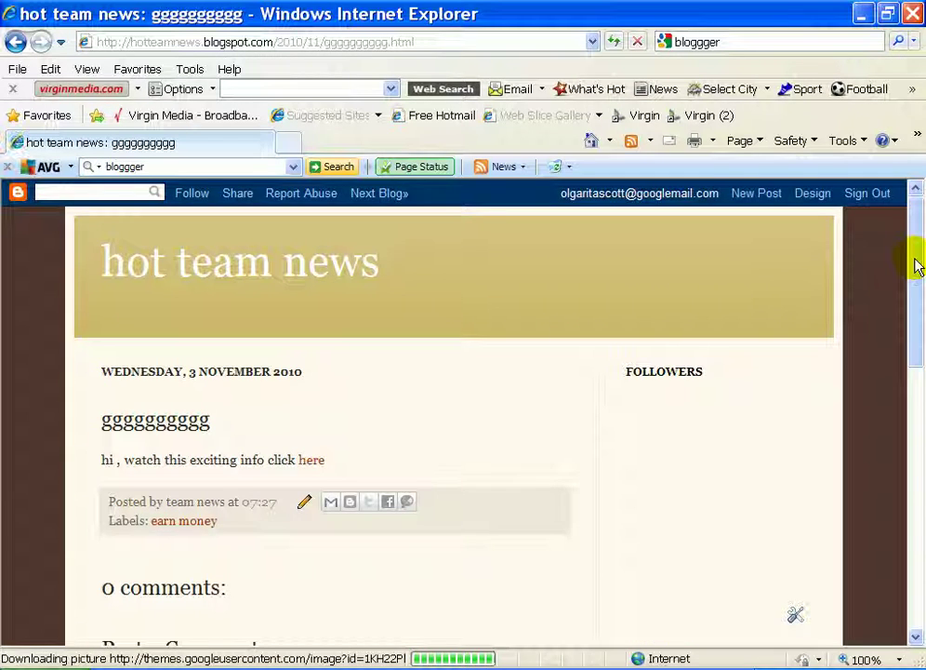
{"action": "left_click_drag", "start_coordinate": [916, 265], "coordinate": [918, 264]}
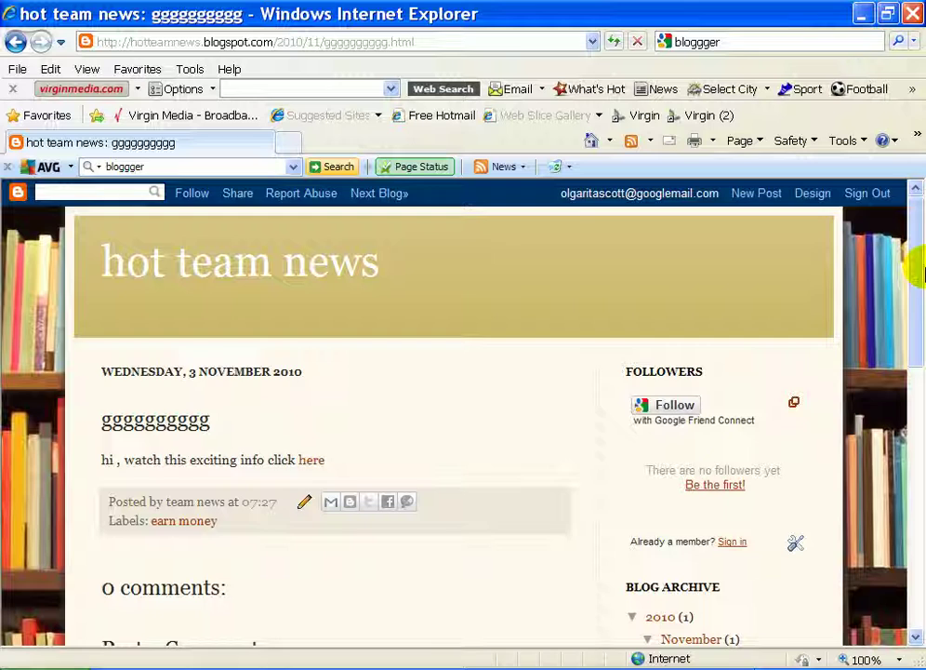
{"action": "left_click_drag", "start_coordinate": [914, 217], "coordinate": [707, 250]}
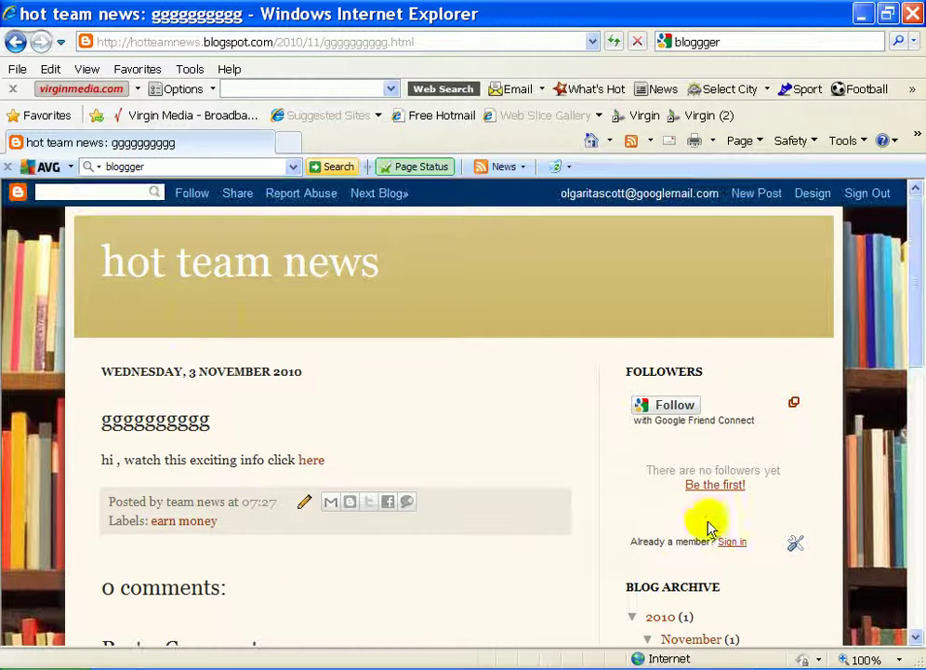
{"action": "left_click_drag", "start_coordinate": [910, 307], "coordinate": [916, 321]}
{"action": "scroll", "coordinate": [698, 548], "scroll_direction": "down", "scroll_amount": 1}
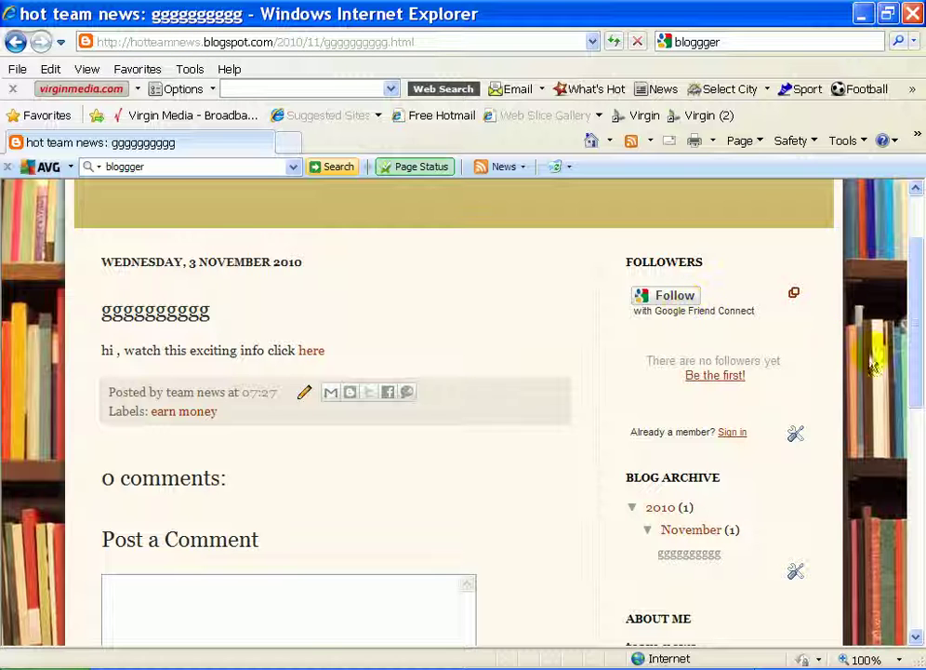
{"action": "left_click_drag", "start_coordinate": [916, 372], "coordinate": [921, 333]}
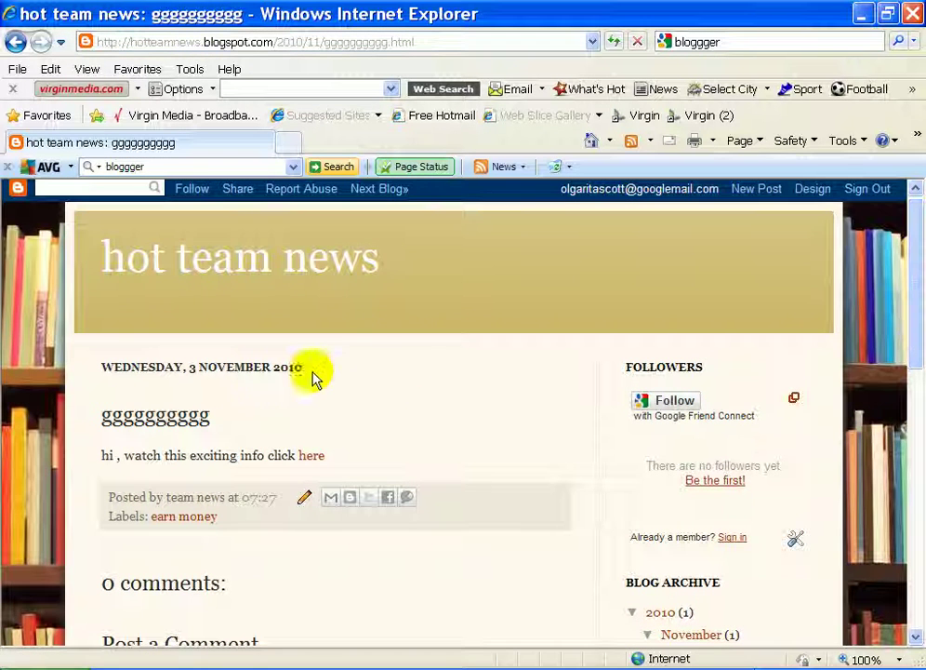
{"action": "left_click", "coordinate": [356, 189]}
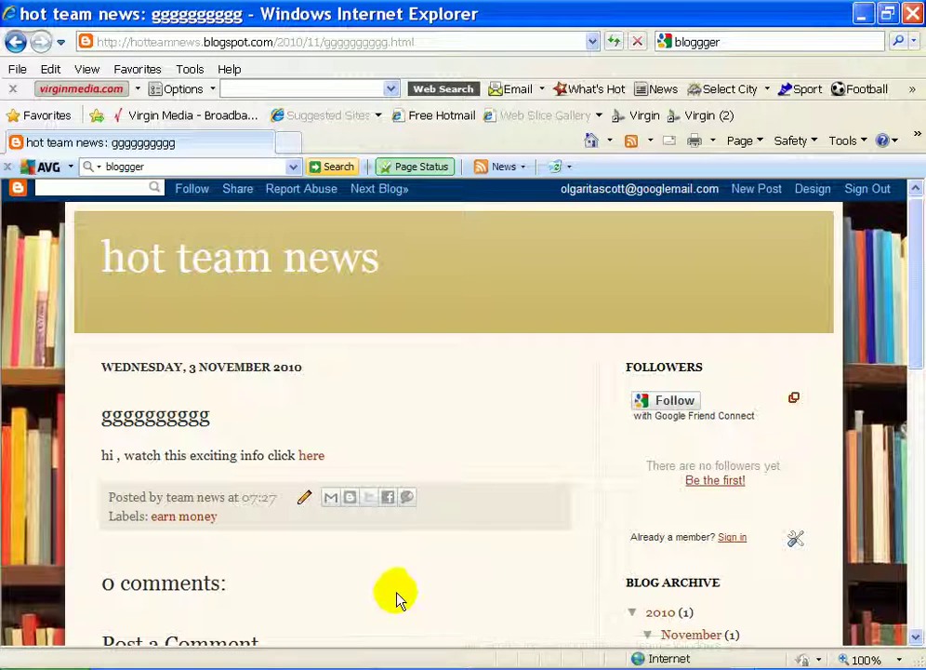
{"action": "left_click_drag", "start_coordinate": [920, 306], "coordinate": [920, 336]}
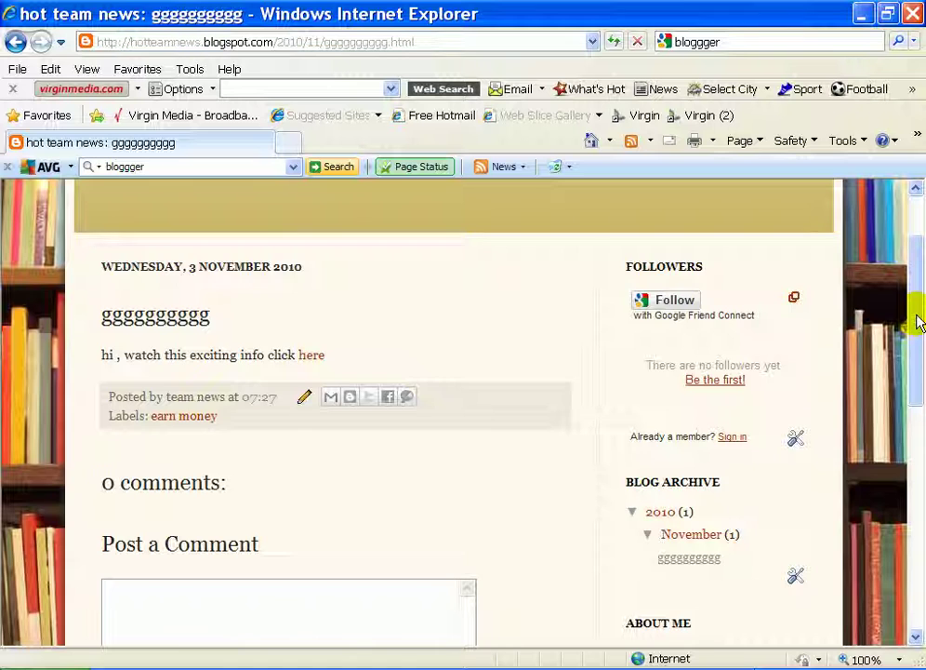
{"action": "left_click_drag", "start_coordinate": [918, 320], "coordinate": [923, 263]}
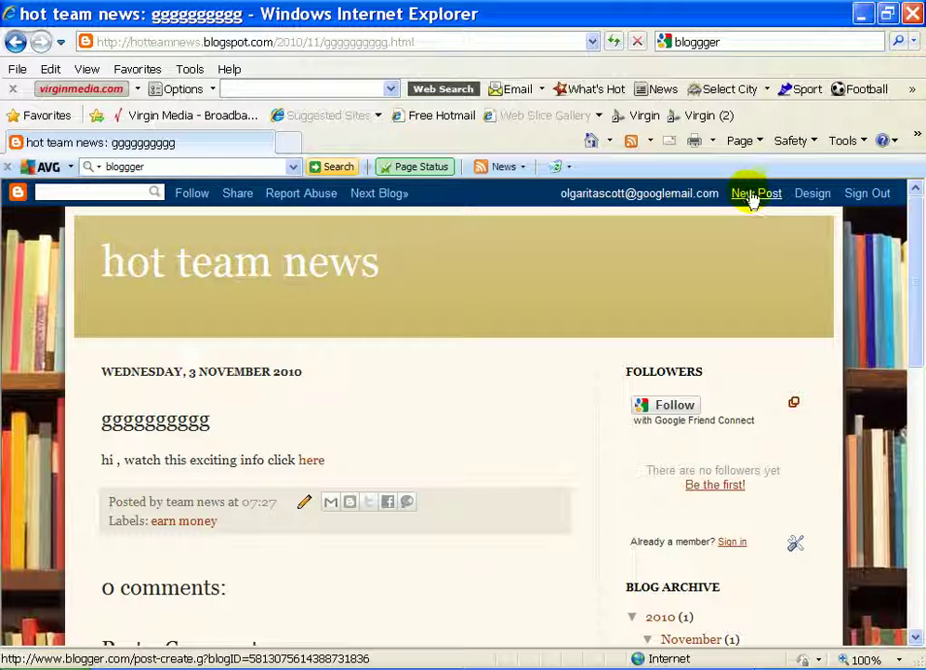